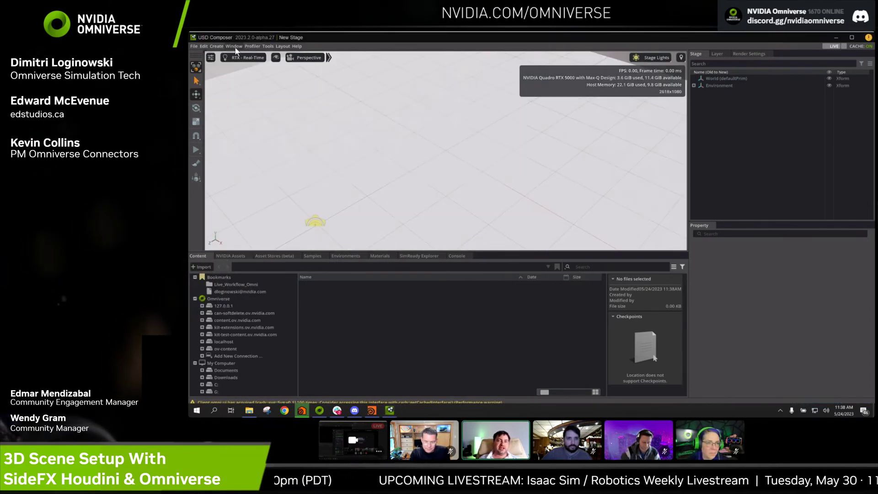
# Open the Extensions manager and search it for "hda"
pyautogui.click(235, 47)
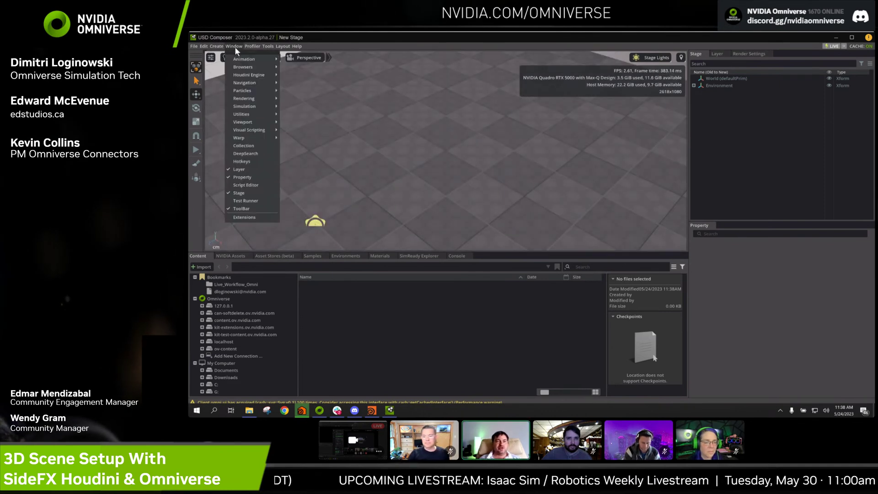
pyautogui.click(243, 217)
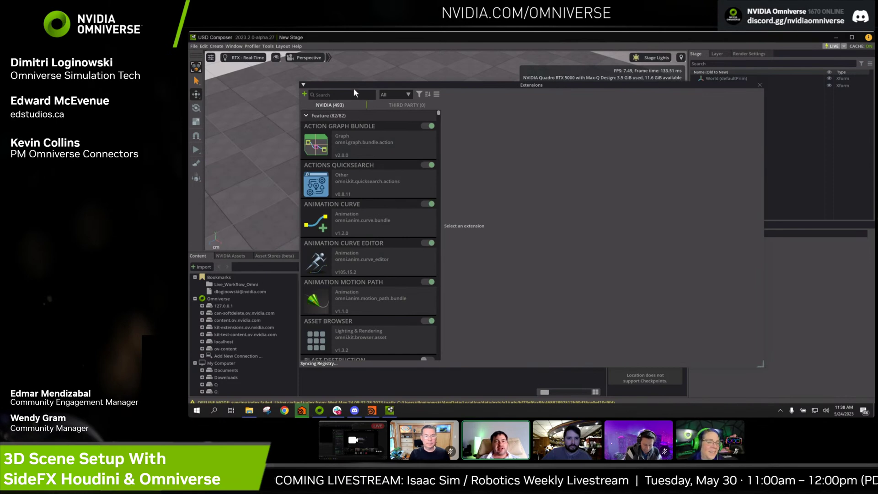
pyautogui.click(342, 96)
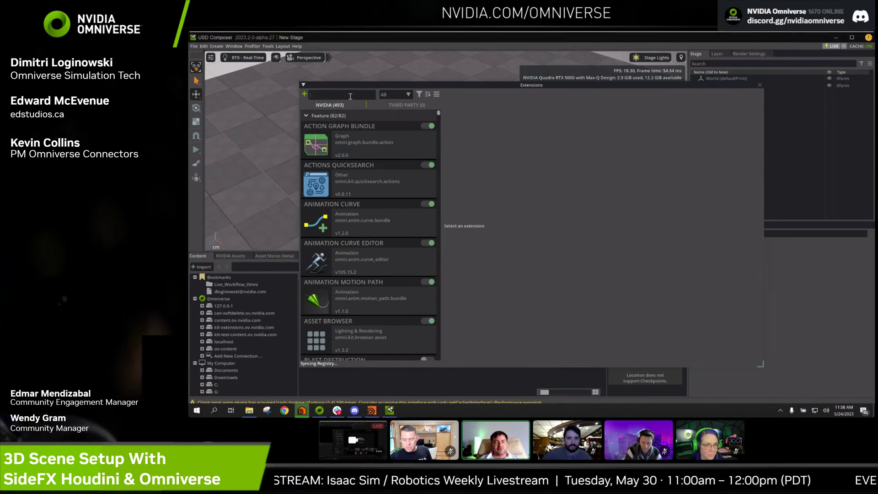
pyautogui.write('hda')
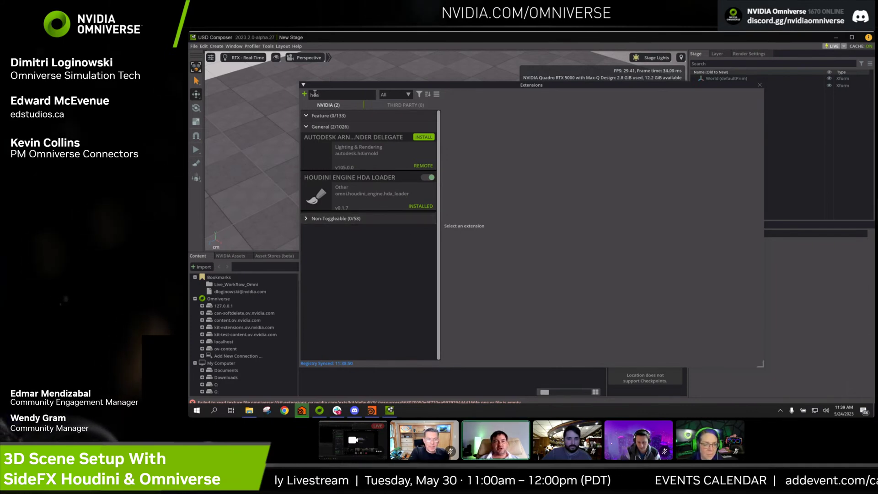
pyautogui.click(338, 410)
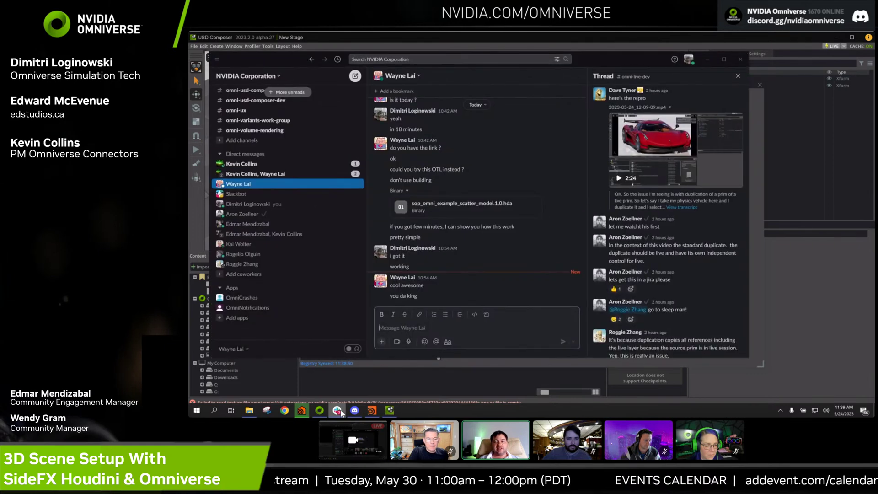
pyautogui.click(338, 411)
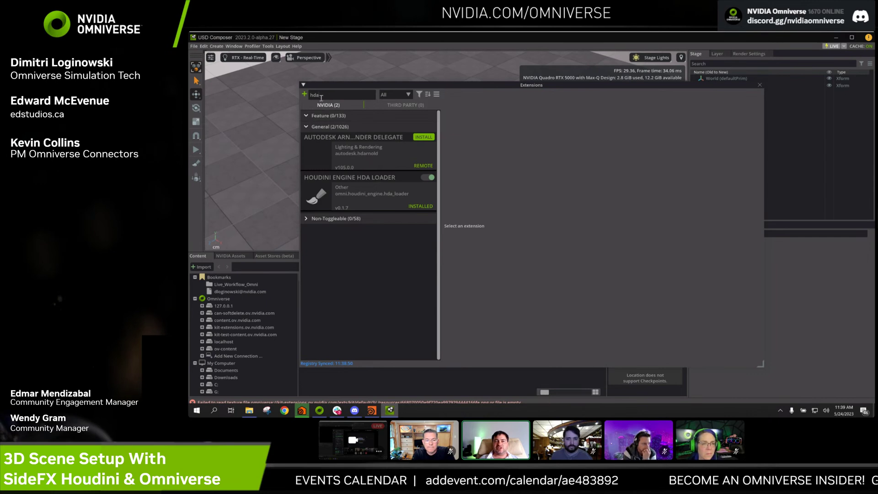
# Check that the Houdini Engine HDA Loader extension is enabled and close the Extensions manager
pyautogui.click(380, 185)
pyautogui.click(428, 177)
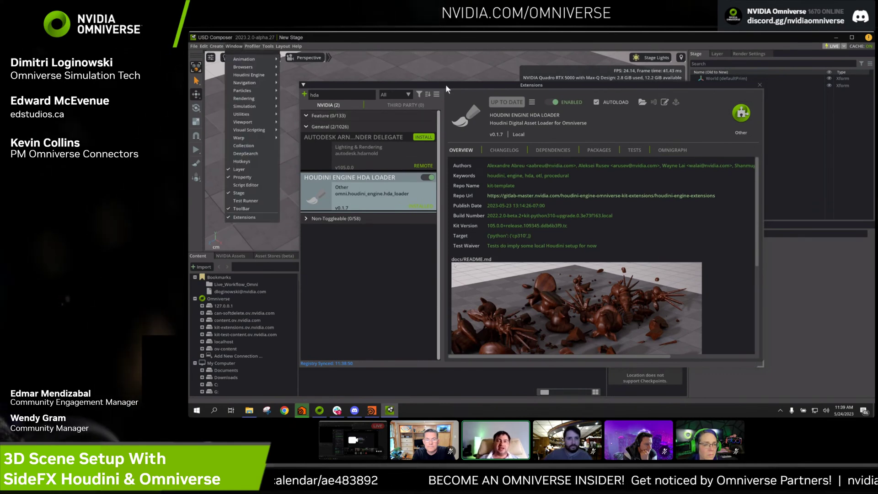
pyautogui.click(760, 85)
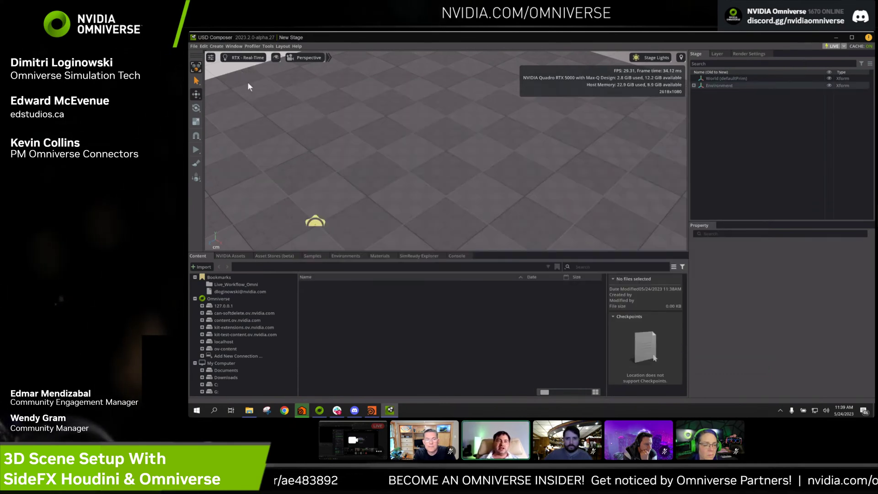
# Dock the Houdini Digital Asset Loader beside Render Settings and choose the HDA Sop/omni_example_scatter_model::1.0
pyautogui.click(234, 46)
pyautogui.moveTo(264, 82)
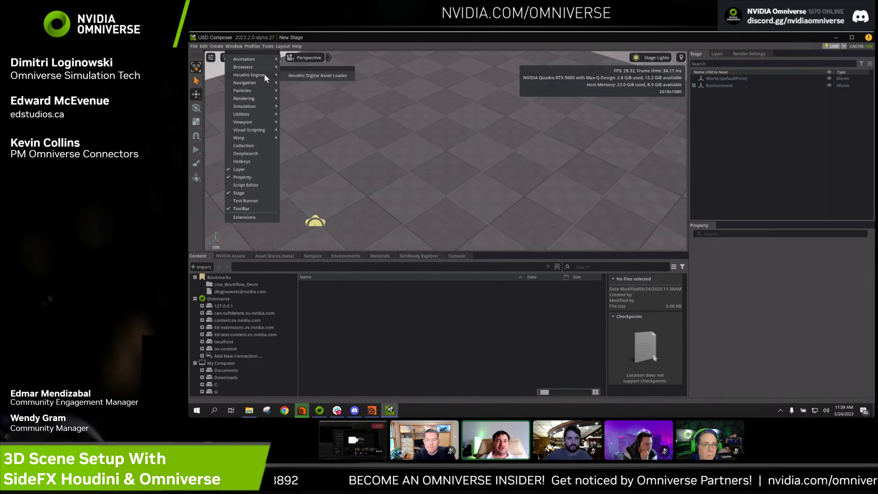
pyautogui.click(298, 74)
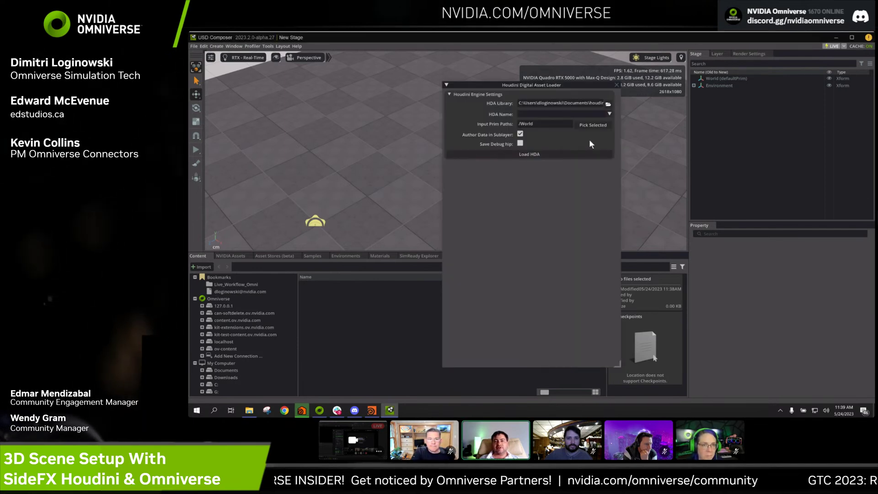
pyautogui.moveTo(534, 83); pyautogui.dragTo(815, 52)
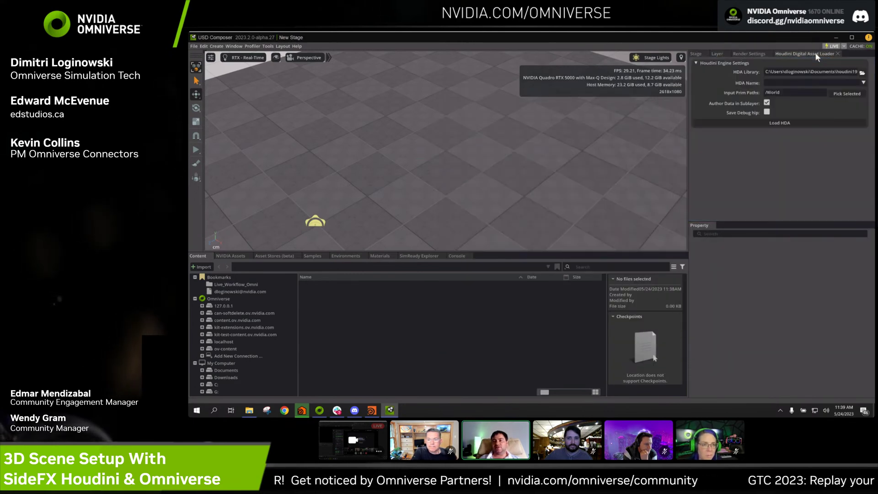
pyautogui.click(846, 83)
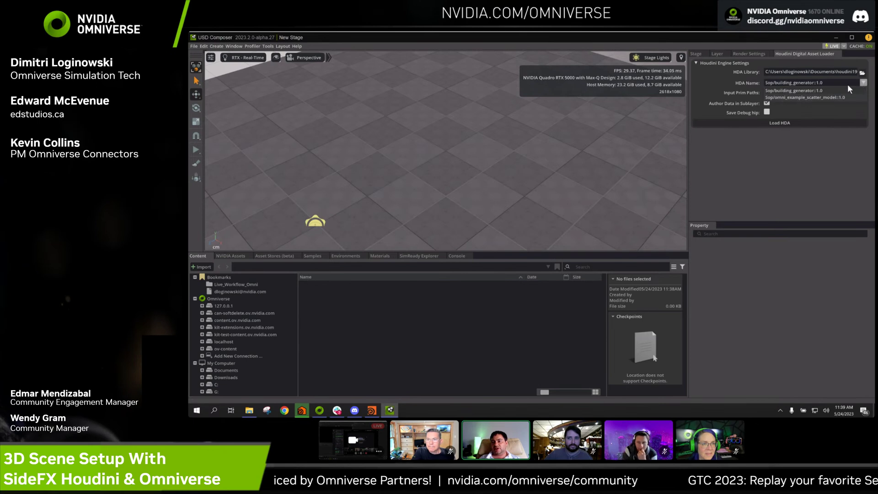
pyautogui.click(821, 97)
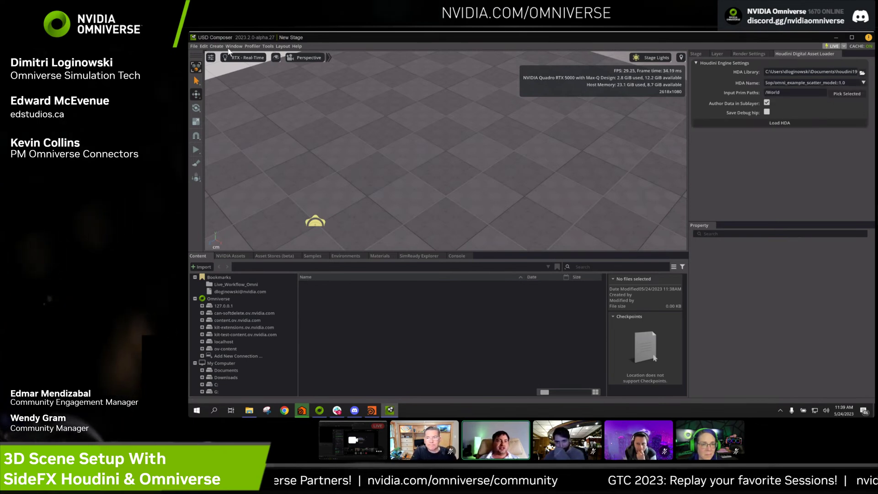
# Create a plane mesh and move it to about X 32, Y 62, Z 9
pyautogui.click(216, 46)
pyautogui.moveTo(251, 65)
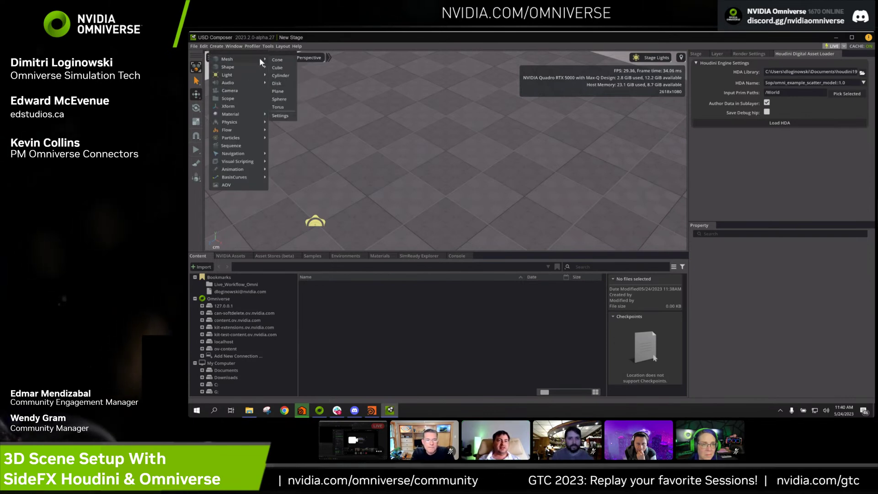
pyautogui.click(276, 91)
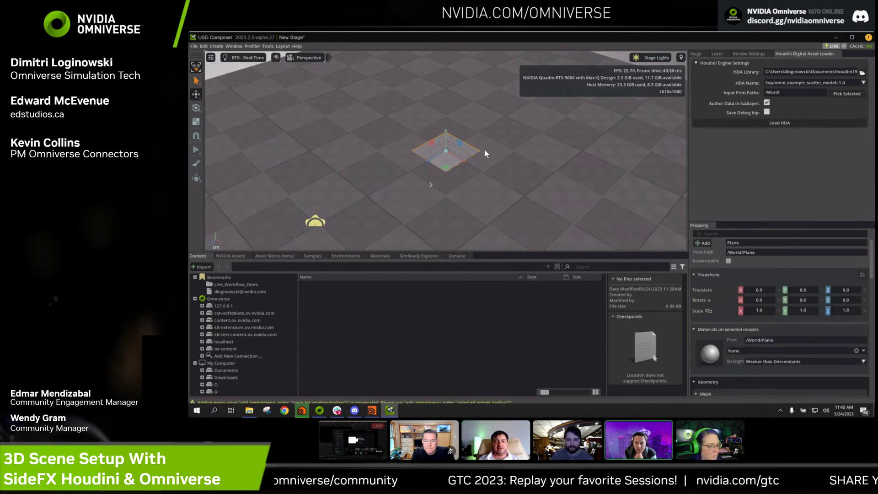
pyautogui.scroll(-4, 484, 149)
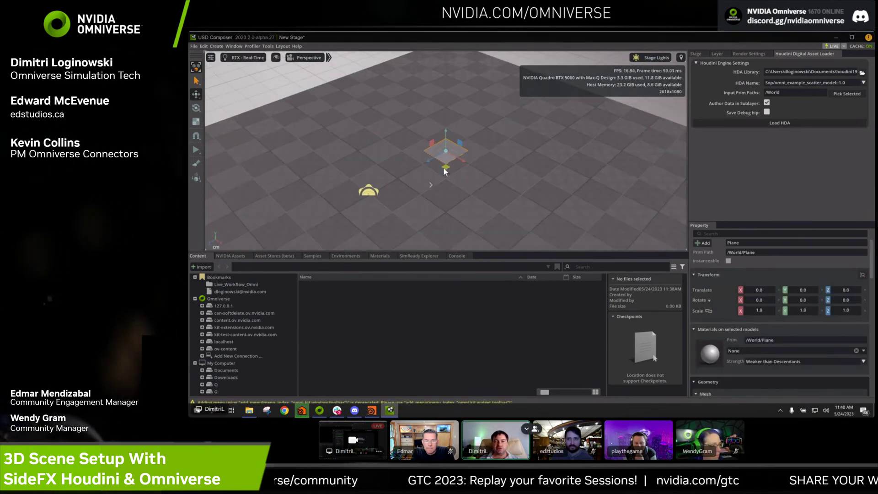
pyautogui.moveTo(444, 167); pyautogui.dragTo(449, 173)
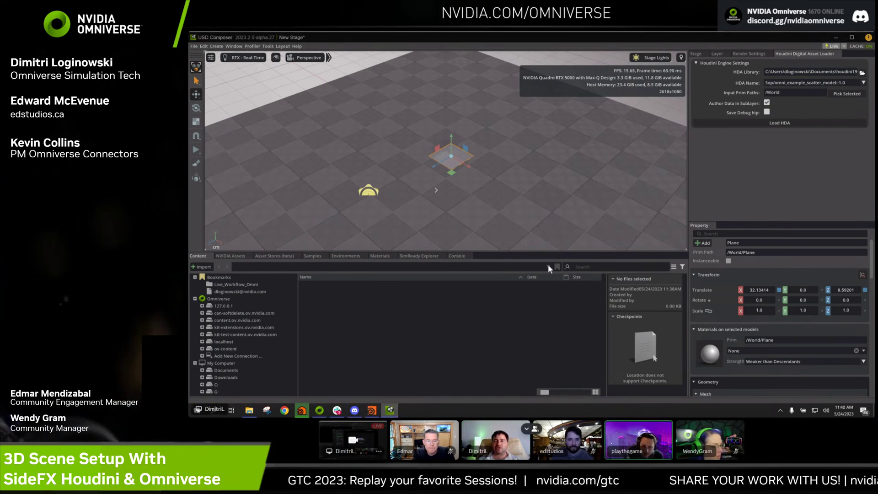
pyautogui.moveTo(452, 145); pyautogui.dragTo(452, 128)
# Switch to Discord, close the ended screen stream, and return to USD Composer
pyautogui.click(354, 410)
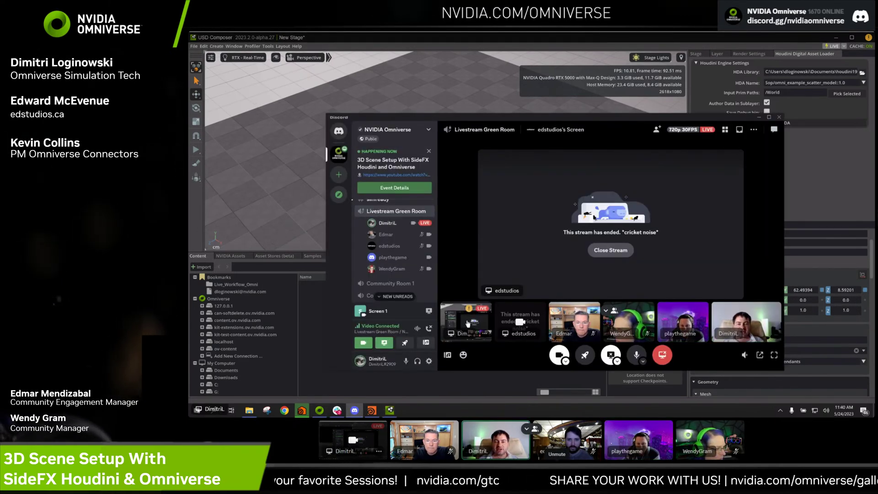
pyautogui.click(610, 250)
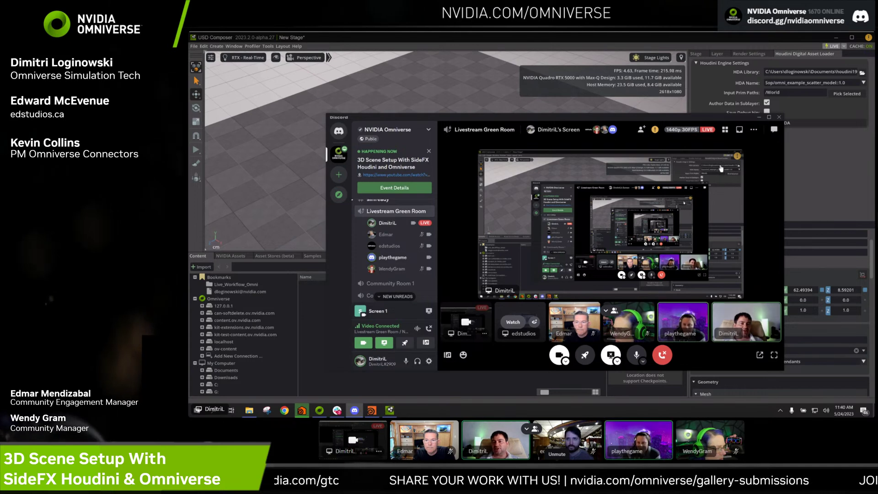
pyautogui.click(705, 40)
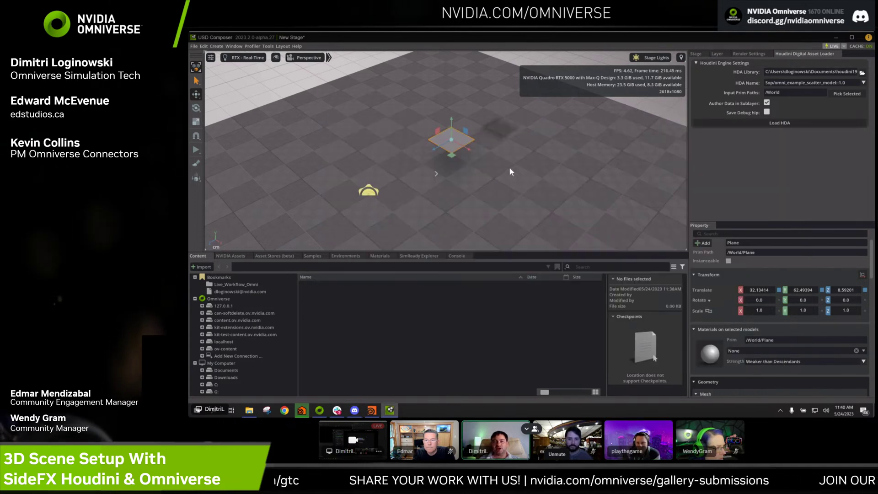
# Move the plane to about X 47, Y 100, Z 71 and scale it uniformly to 7
pyautogui.moveTo(451, 125); pyautogui.dragTo(450, 103)
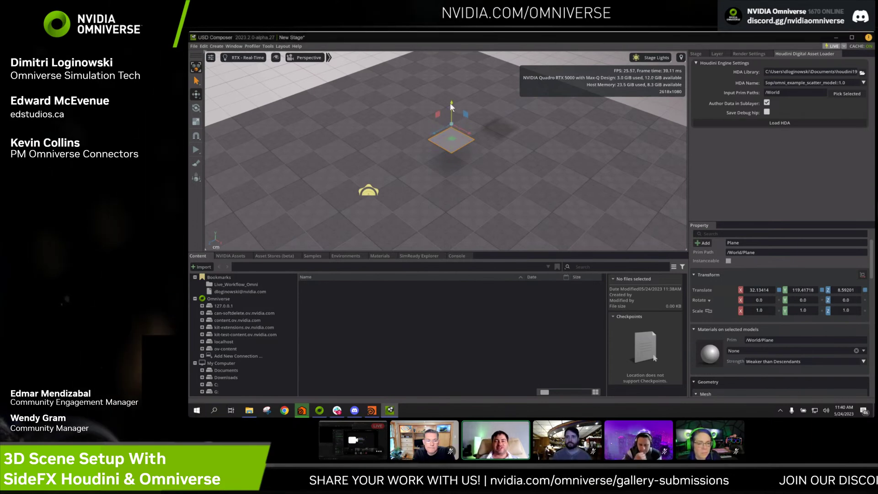
pyautogui.moveTo(452, 147); pyautogui.dragTo(440, 155)
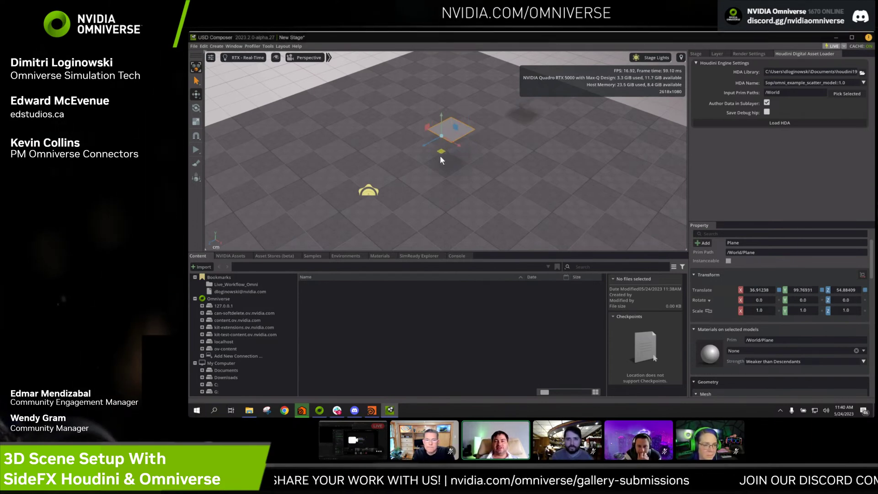
pyautogui.click(708, 309)
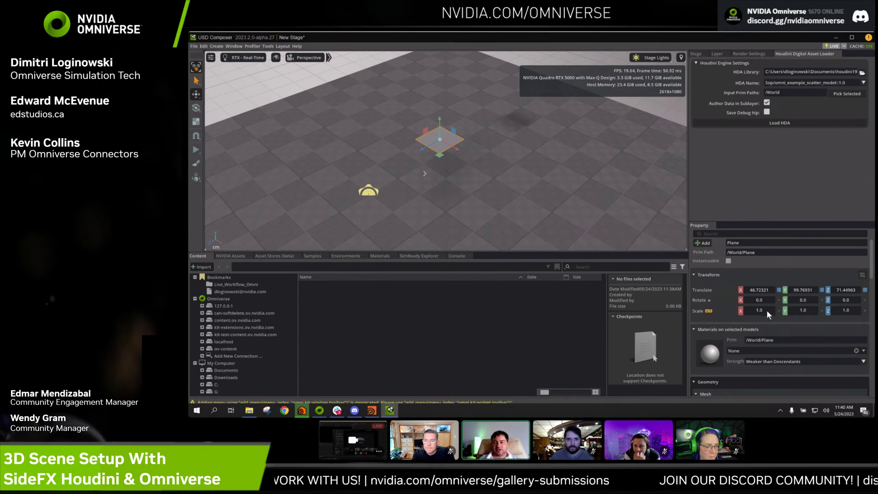
pyautogui.doubleClick(765, 310)
pyautogui.write('7')
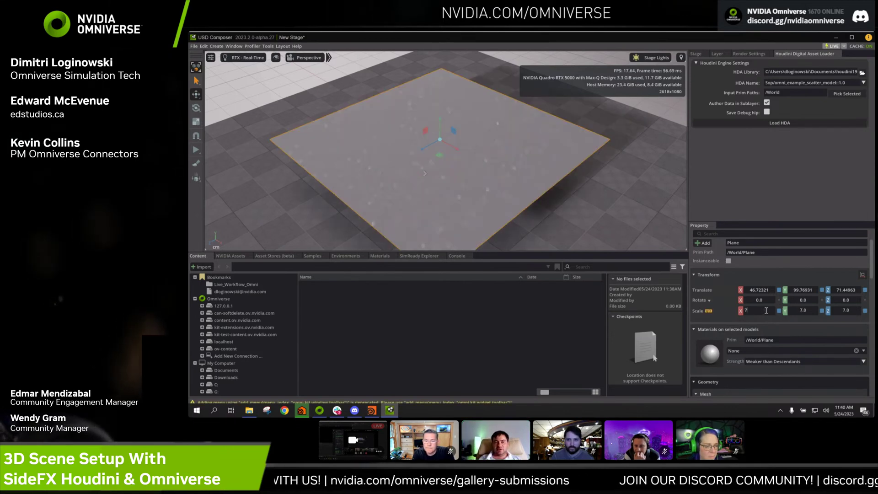
# Assign the selected plane as the input prim path, load the scatter HDA and cook it
pyautogui.click(843, 97)
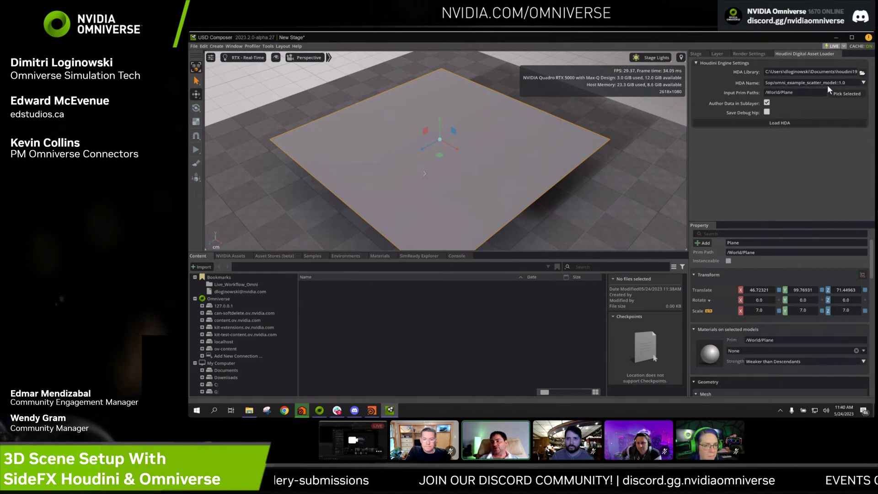
pyautogui.click(779, 126)
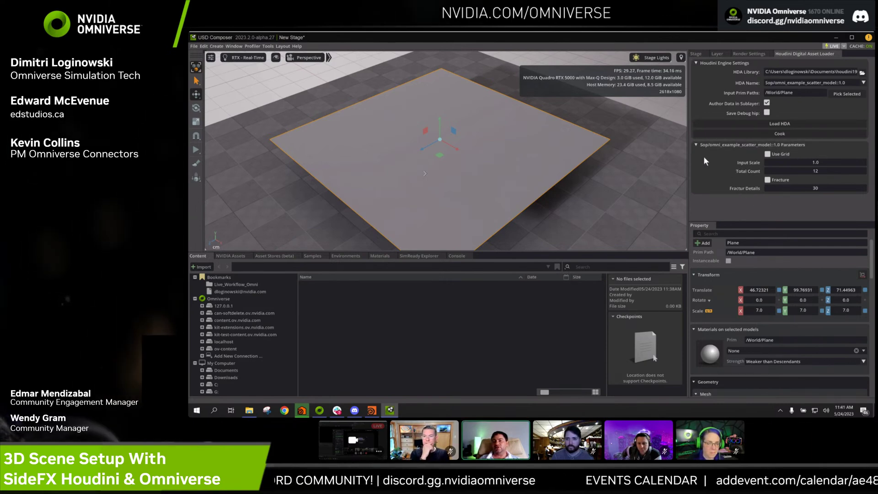
pyautogui.click(794, 125)
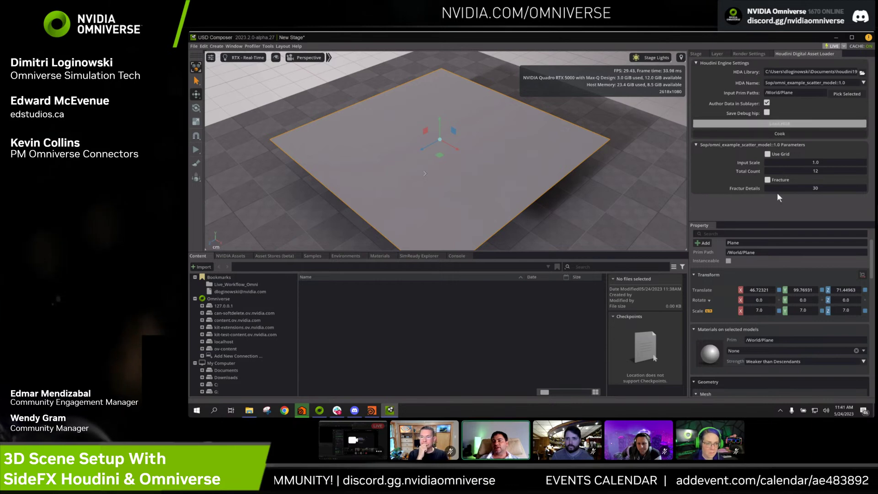
pyautogui.click(795, 133)
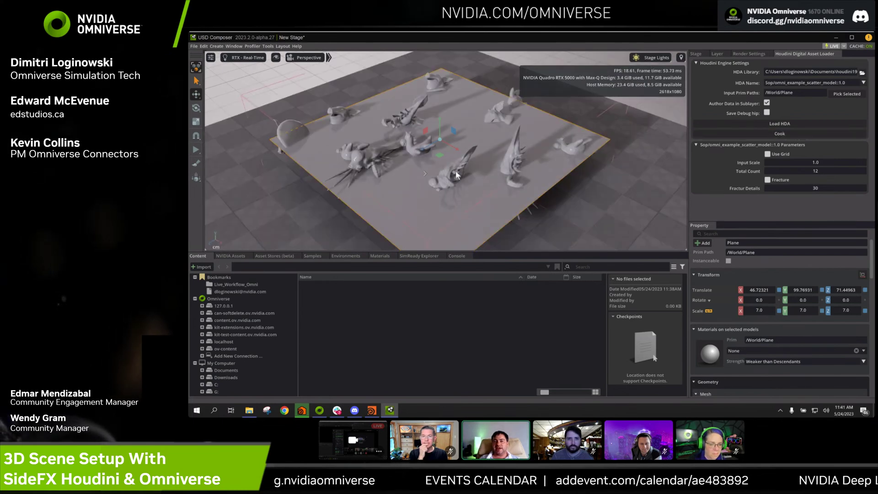
# Recook the scatter with a total count of 22 and again with a total count of 7
pyautogui.doubleClick(816, 170)
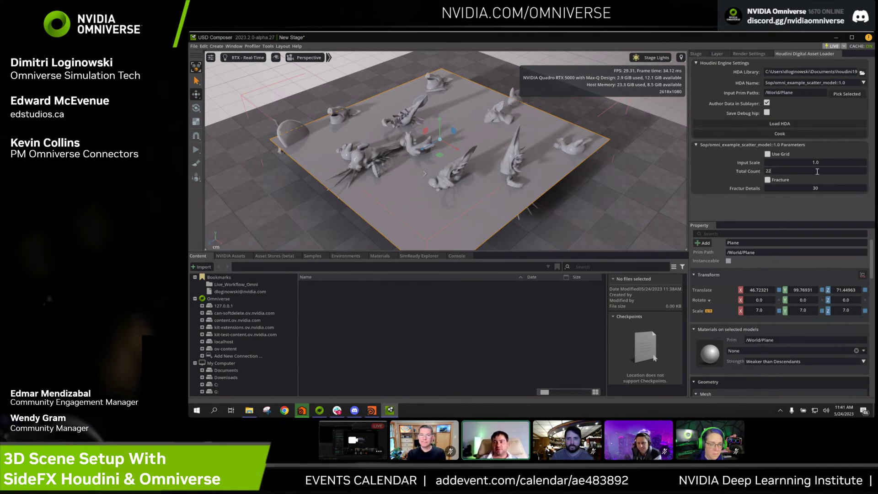
pyautogui.click(771, 132)
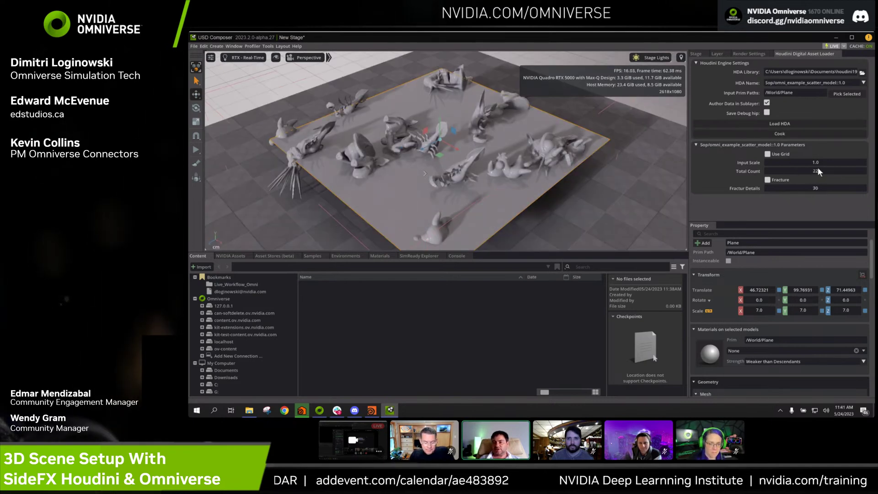
pyautogui.doubleClick(817, 170)
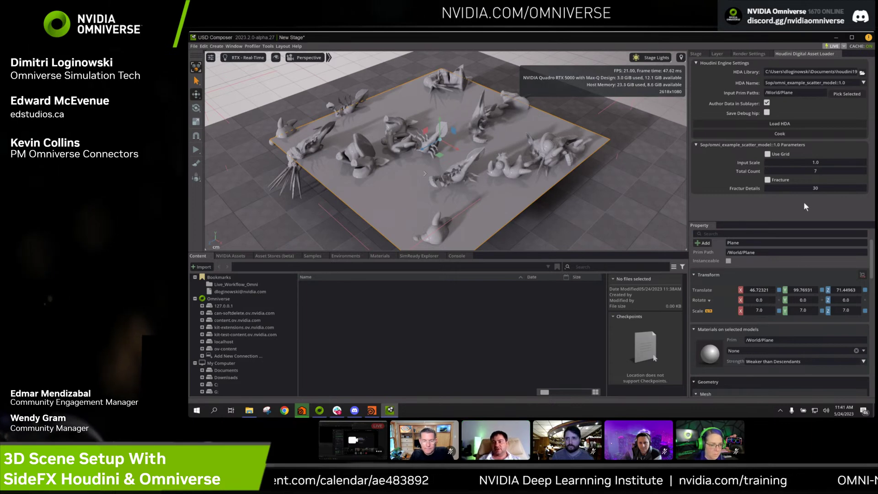
pyautogui.click(764, 134)
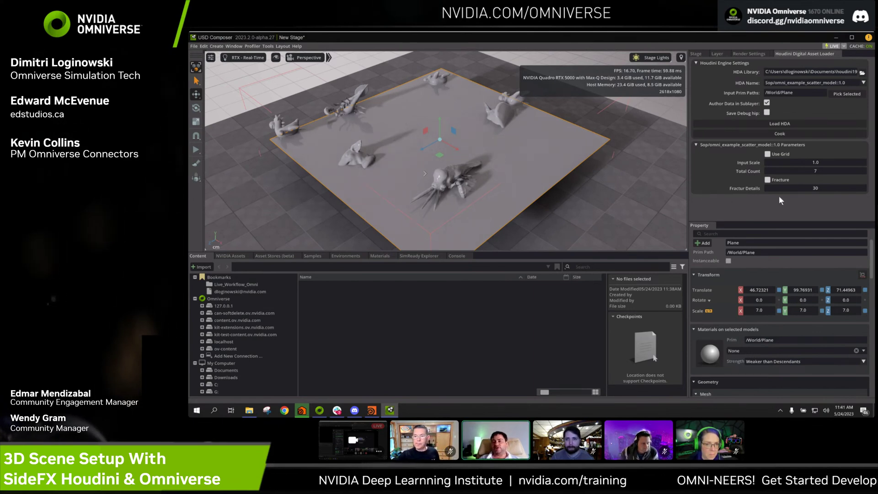
# Collapse the Houdini Engine Settings section and inspect the scattered models on the plane from another angle
pyautogui.click(696, 63)
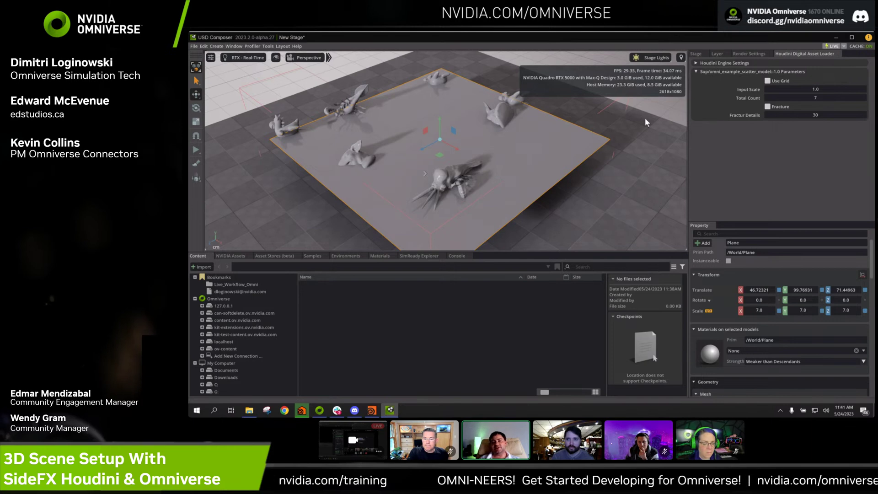
pyautogui.keyDown('alt'); pyautogui.moveTo(440, 128); pyautogui.dragTo(410, 128); pyautogui.keyUp('alt')
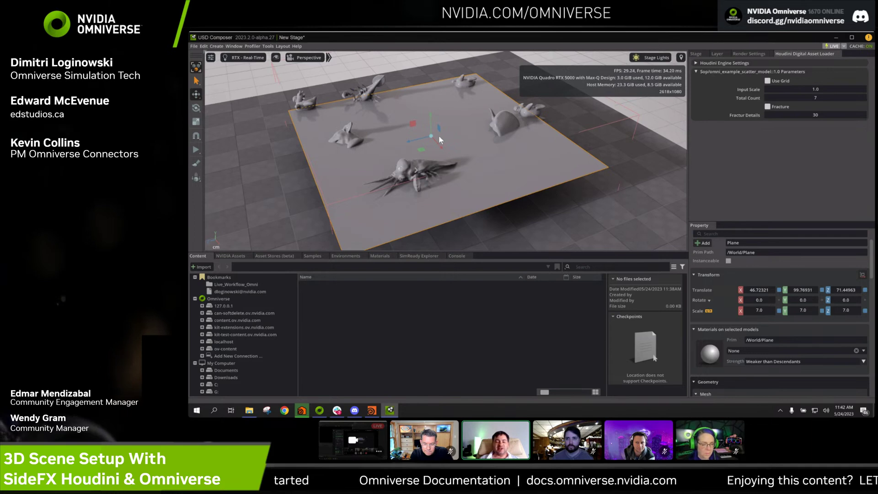
pyautogui.keyDown('alt'); pyautogui.moveTo(426, 147); pyautogui.dragTo(438, 148); pyautogui.keyUp('alt')
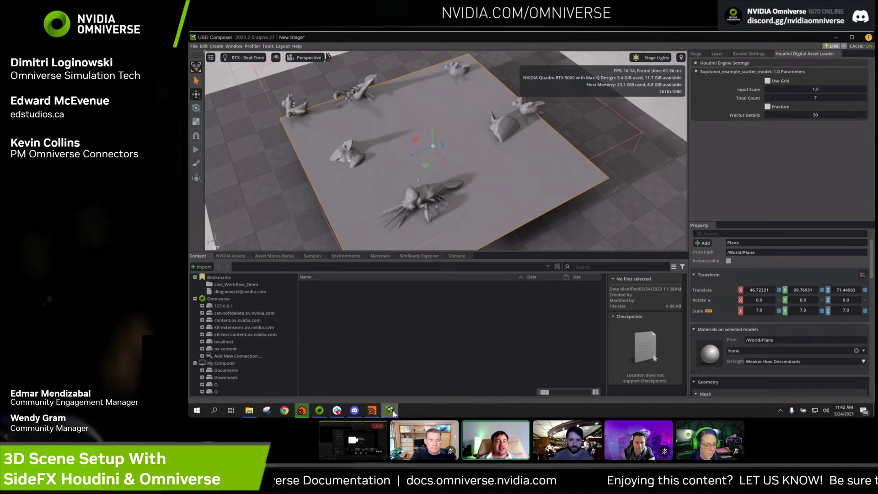
pyautogui.moveTo(373, 411)
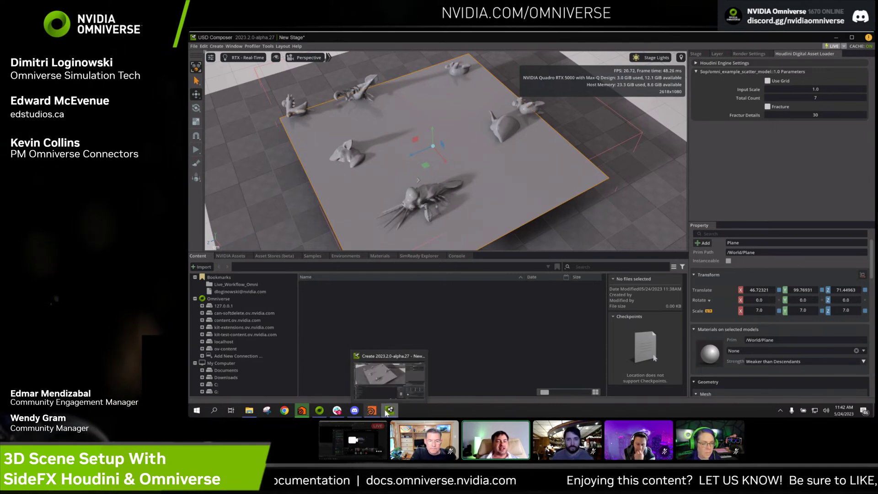
pyautogui.click(372, 411)
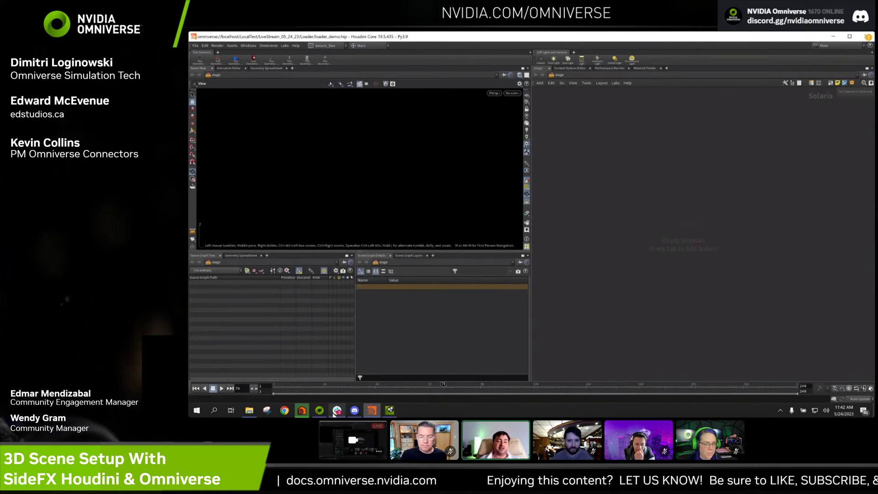
pyautogui.click(336, 410)
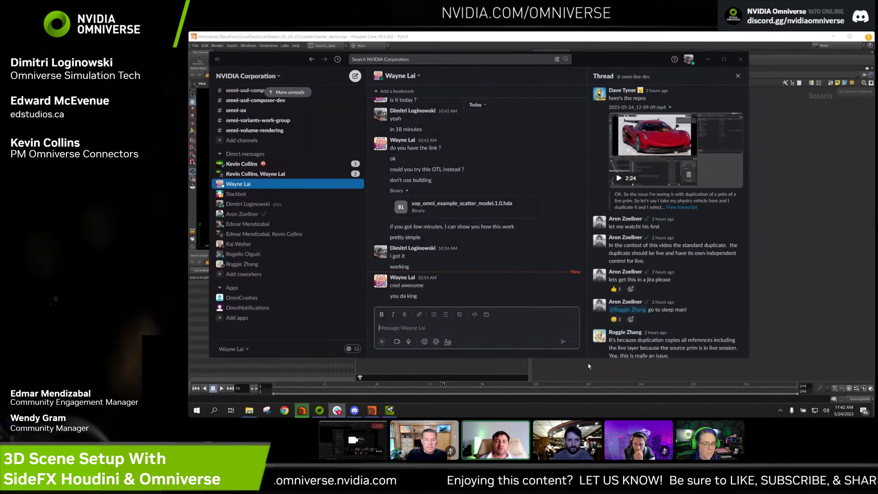
pyautogui.click(336, 410)
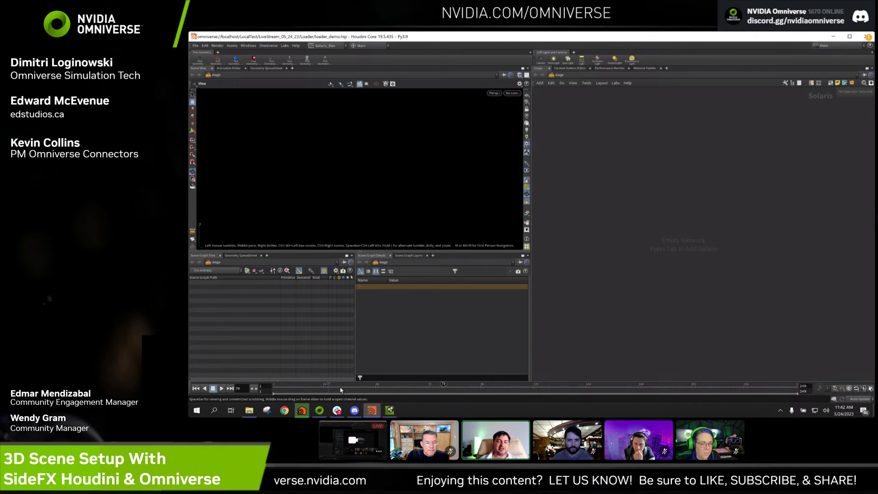
pyautogui.click(354, 410)
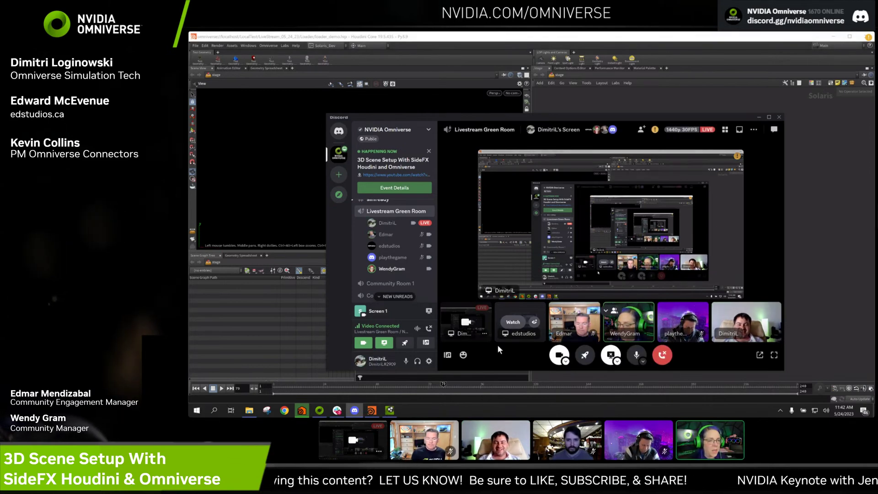
pyautogui.click(703, 40)
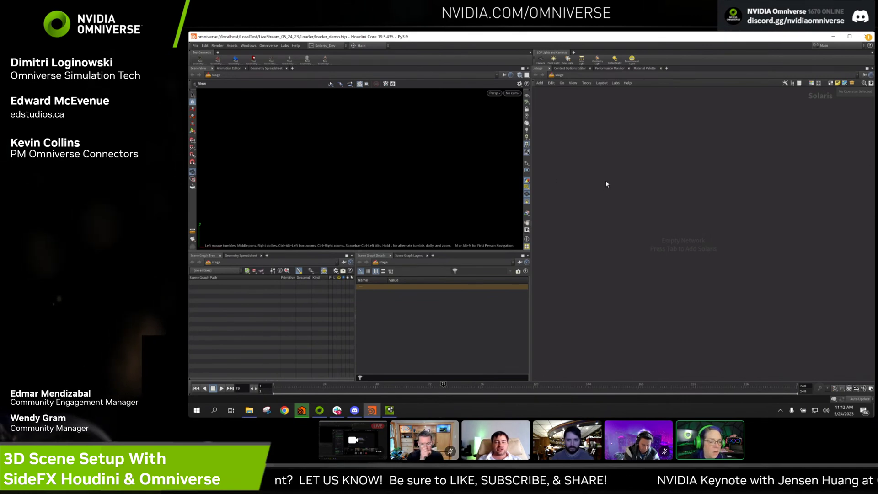
pyautogui.press('Tab')
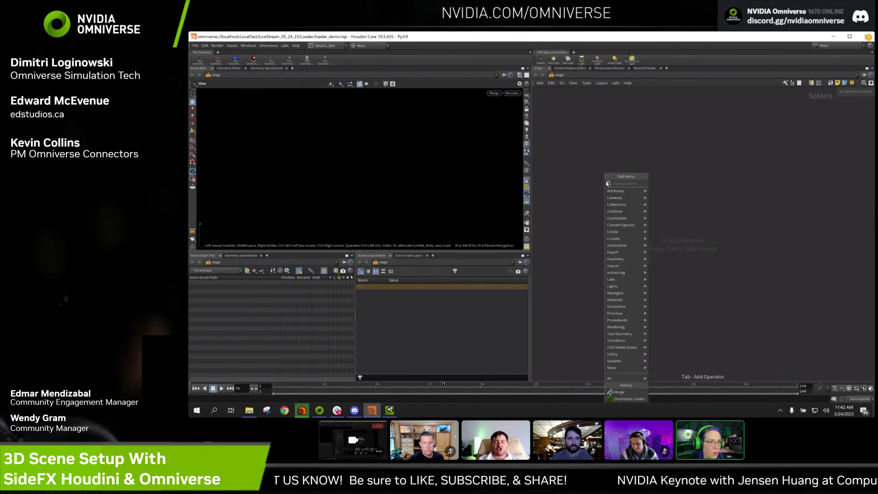
pyautogui.write('li')
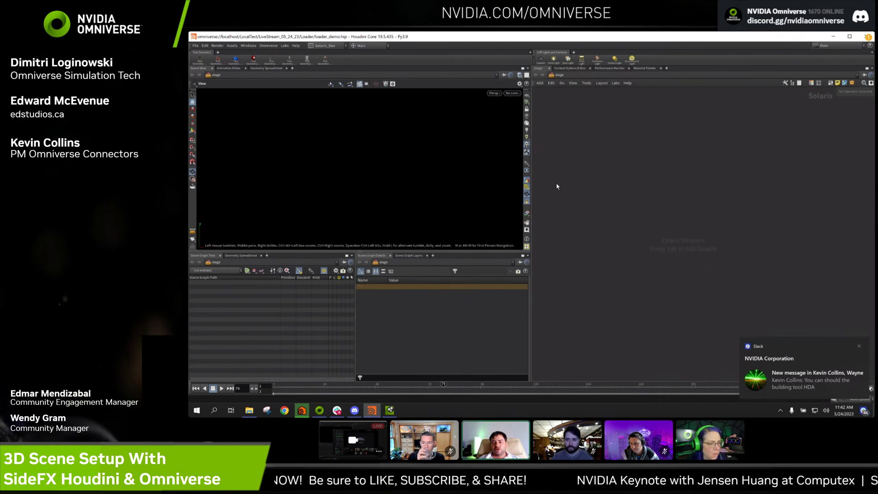
pyautogui.press('Escape')
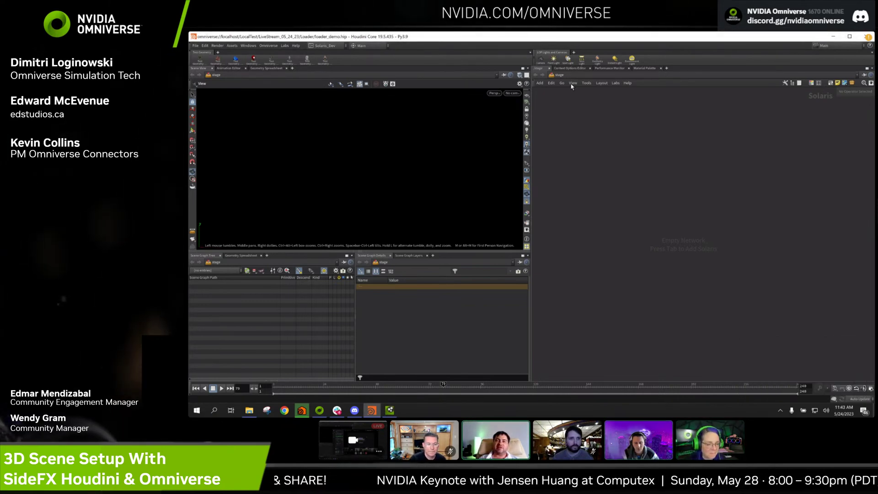
pyautogui.click(390, 410)
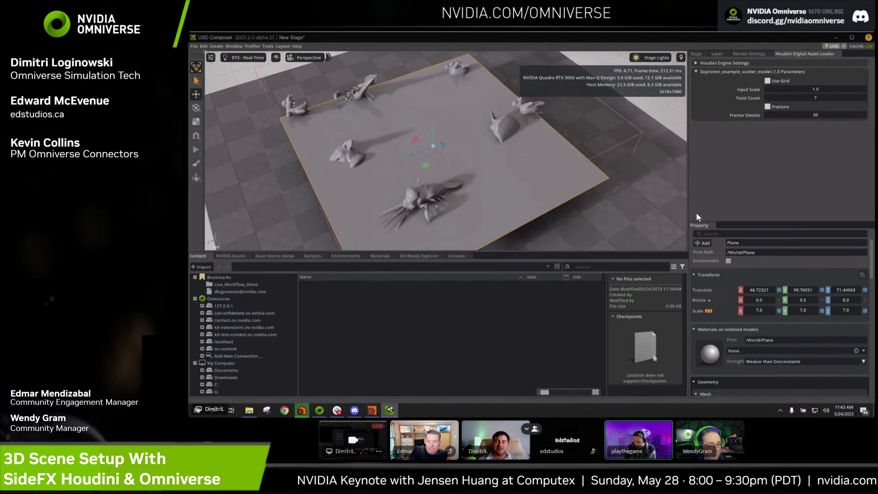
# Start a new stage without saving the current scatter scene
pyautogui.click(700, 53)
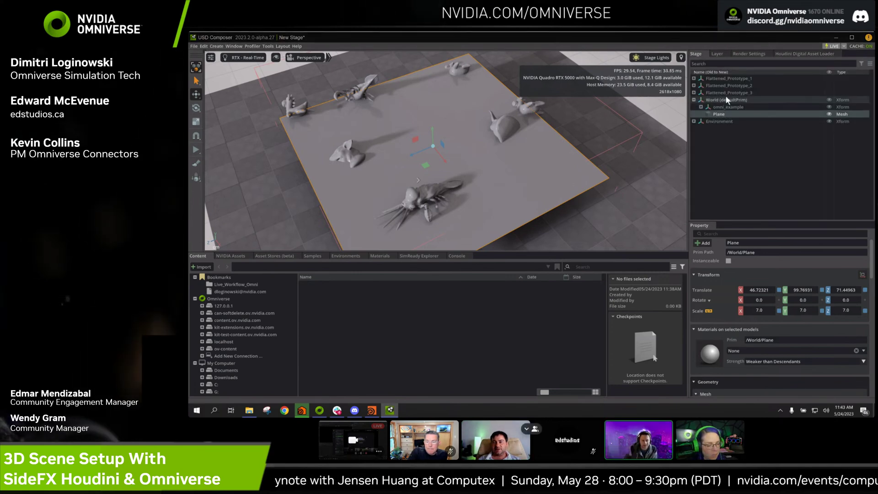
pyautogui.click(193, 46)
pyautogui.click(199, 54)
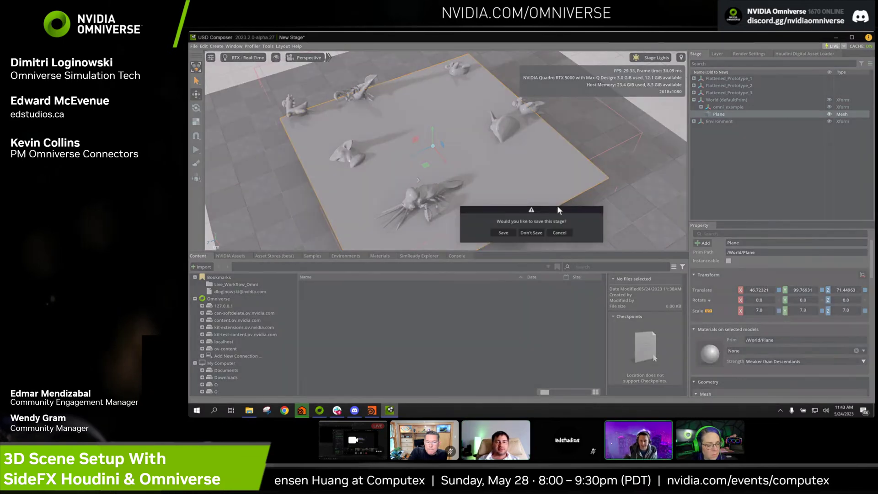
pyautogui.click(531, 233)
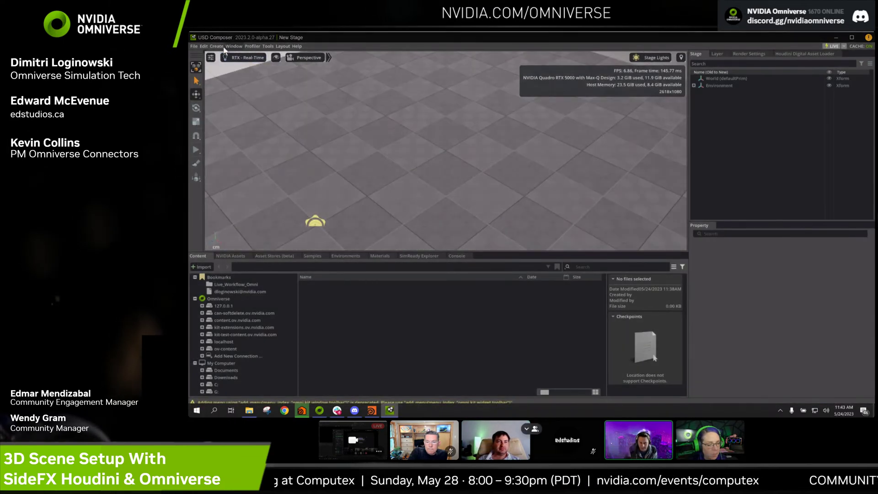
# Create a cube mesh in the new stage
pyautogui.click(216, 46)
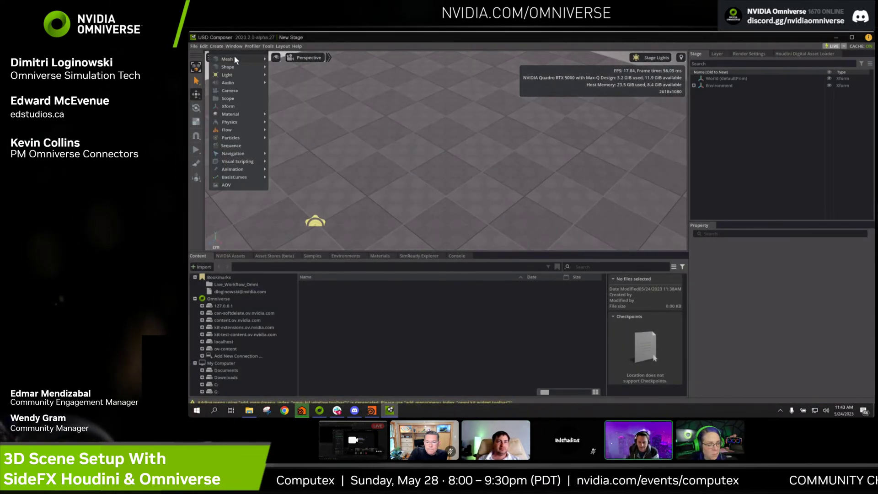
pyautogui.moveTo(234, 59)
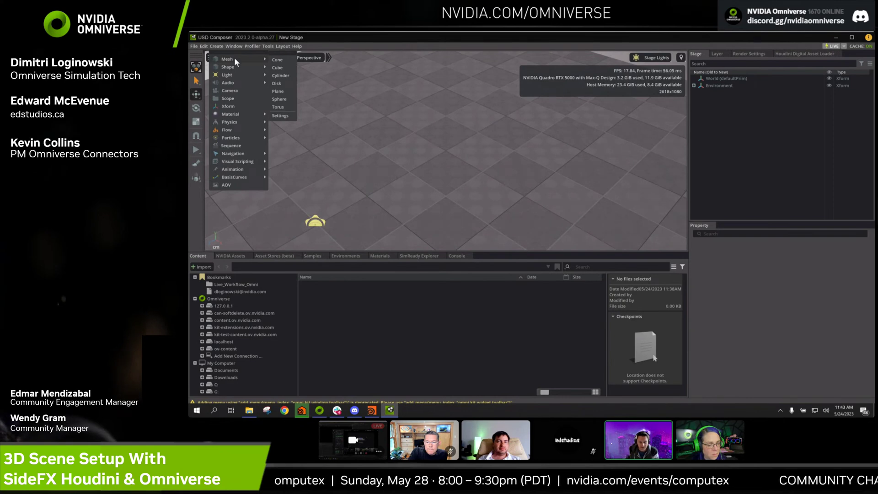
pyautogui.click(279, 68)
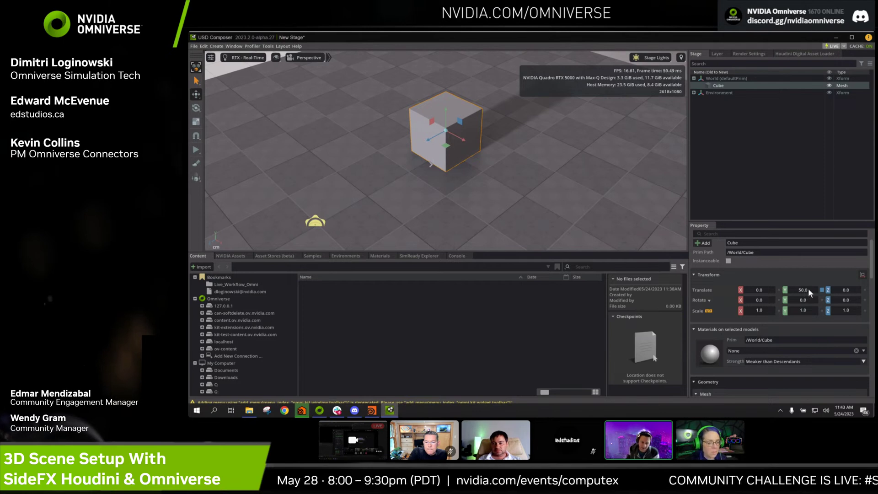
# Try a Y translation of 25 on the cube, return it to 50 and deselect the cube
pyautogui.doubleClick(808, 290)
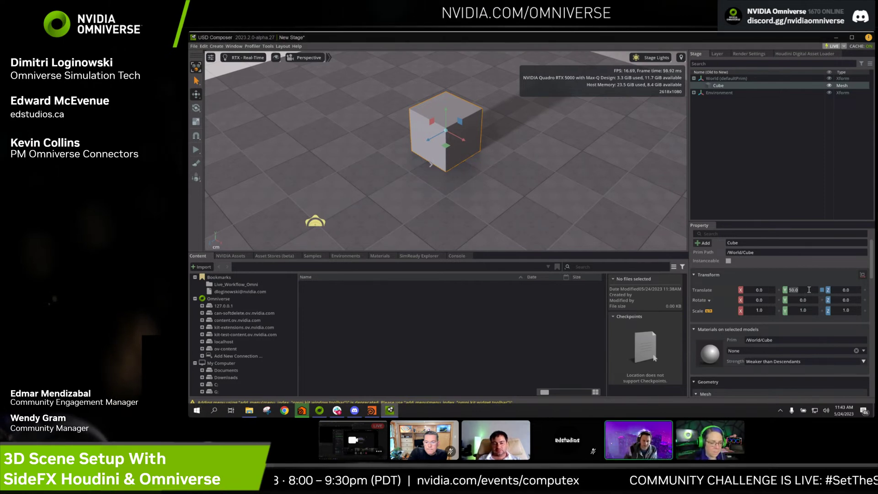
pyautogui.write('25')
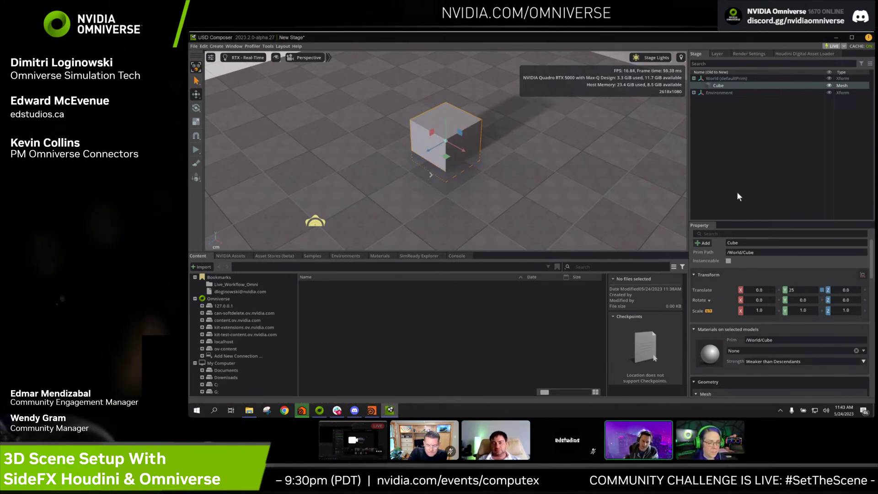
pyautogui.click(800, 236)
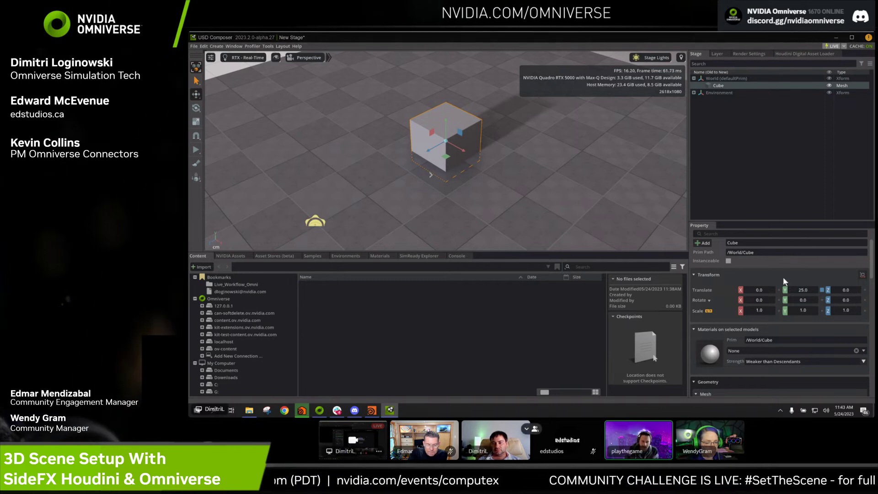
pyautogui.doubleClick(807, 290)
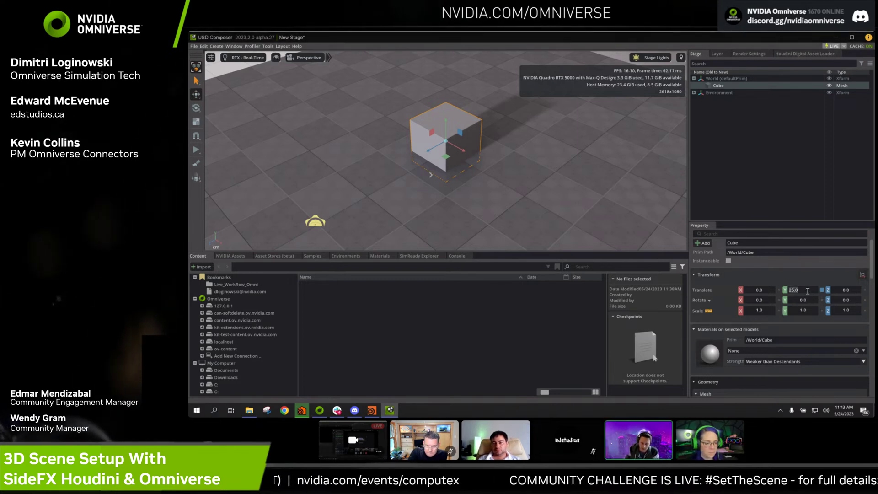
pyautogui.write('50')
pyautogui.press('Return')
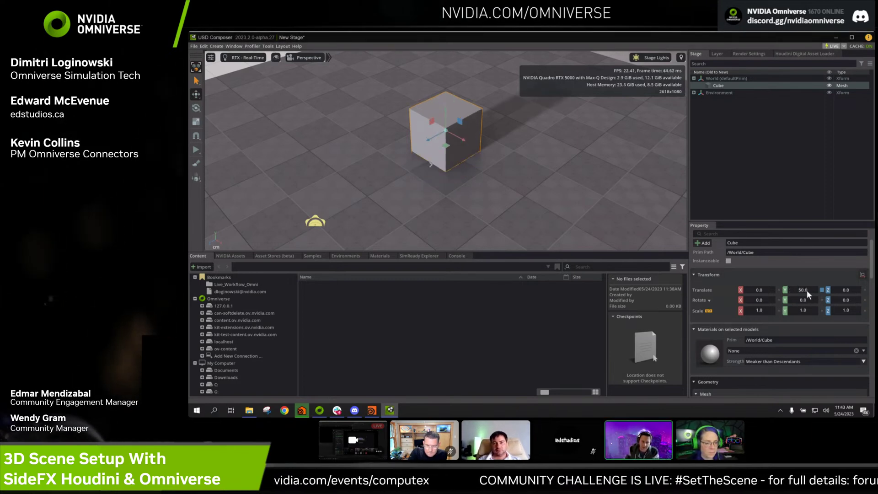
pyautogui.click(783, 191)
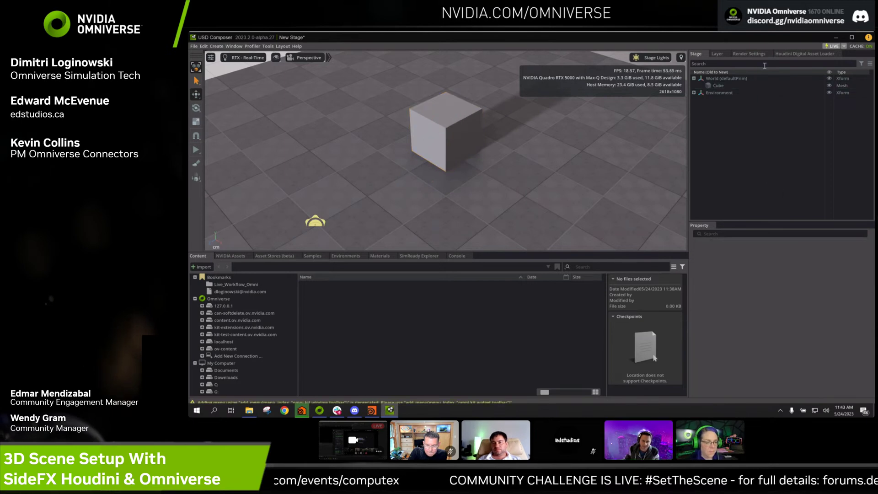
# Choose sop_building_generator.hda as the HDA library in the Houdini asset loader and assign the cube as the input prim path
pyautogui.click(787, 53)
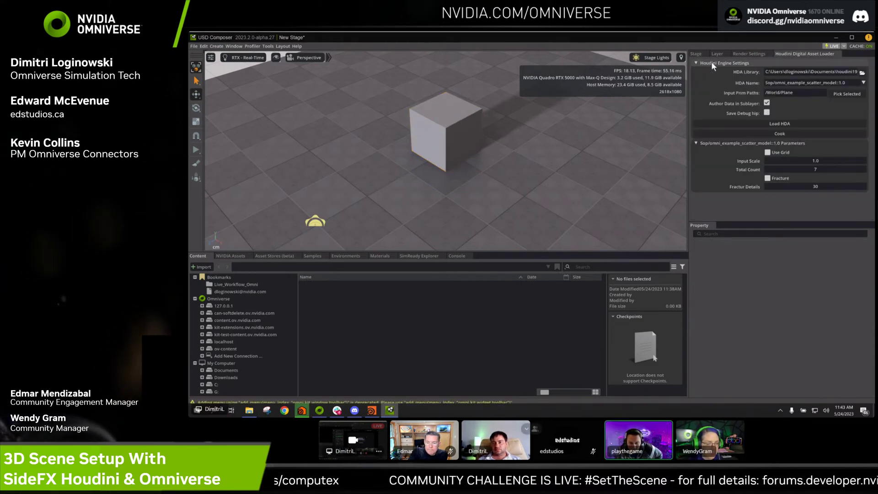
pyautogui.click(862, 73)
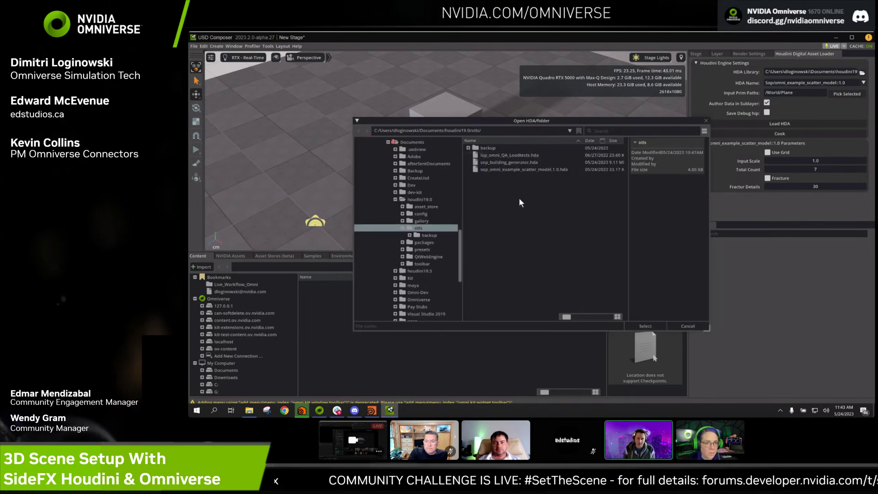
pyautogui.doubleClick(528, 162)
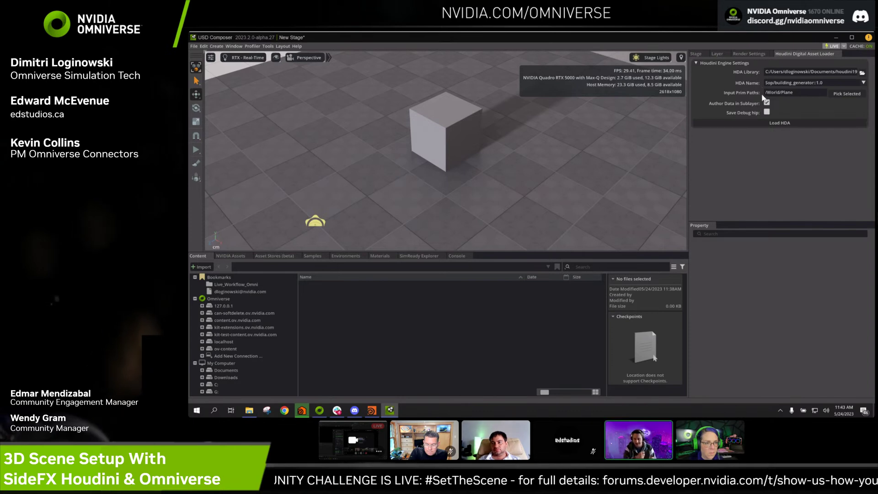
pyautogui.click(461, 124)
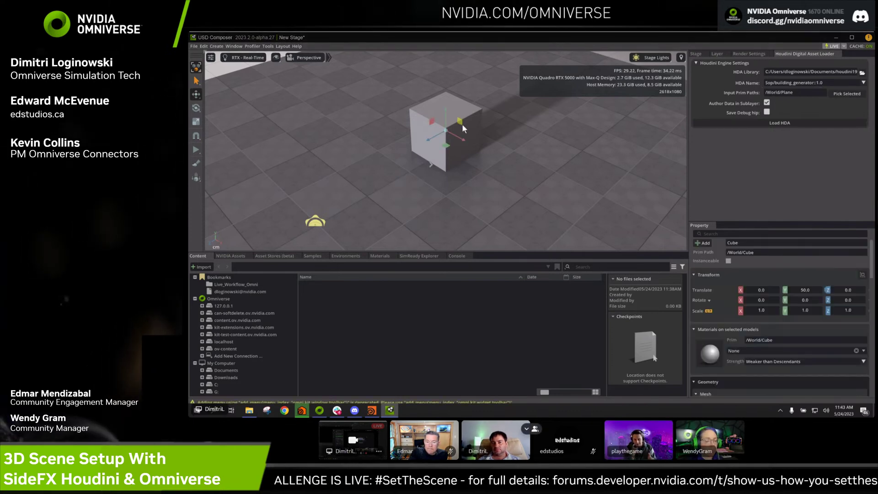
pyautogui.click(844, 93)
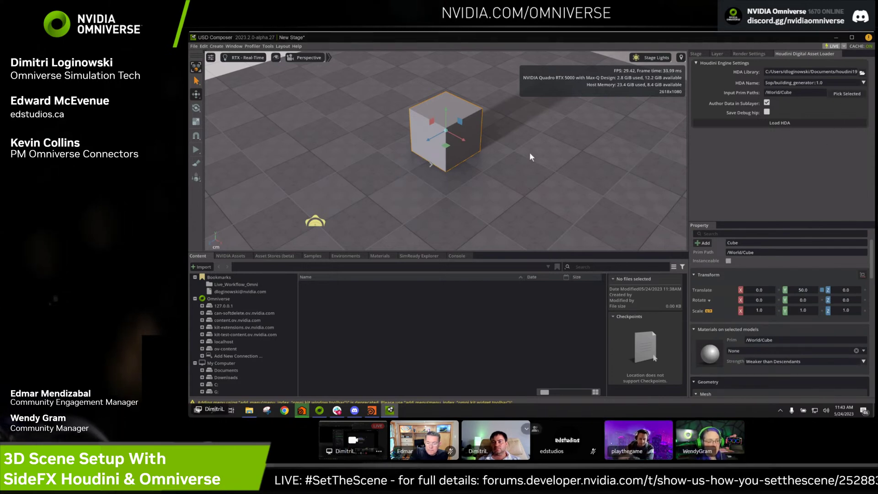
# Load the building generator HDA and cook it on the cube
pyautogui.scroll(-4, 506, 134)
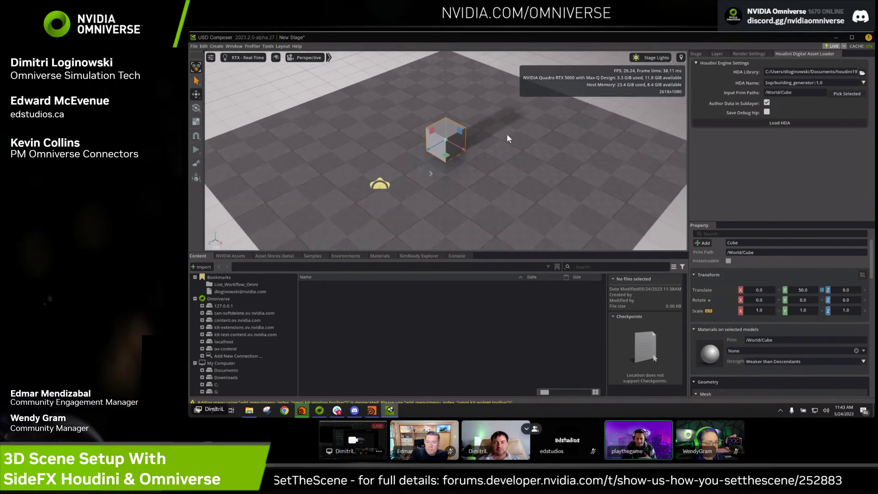
pyautogui.scroll(-5, 506, 133)
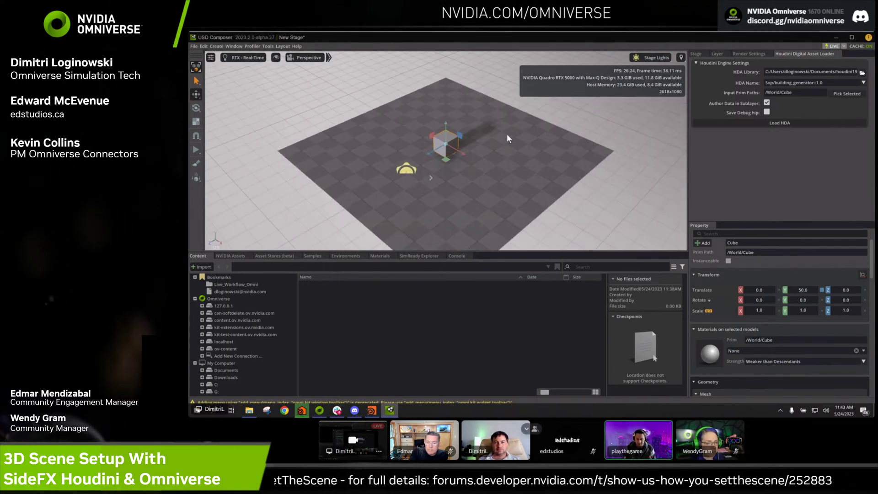
pyautogui.click(771, 125)
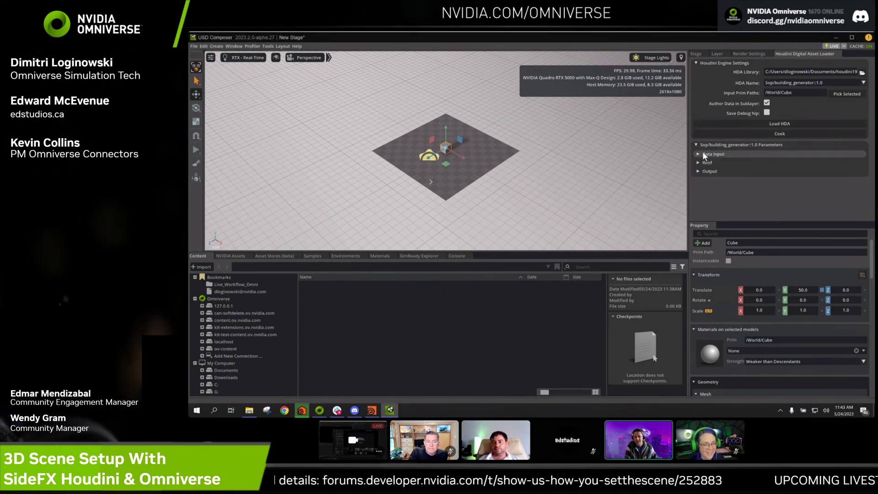
pyautogui.click(776, 135)
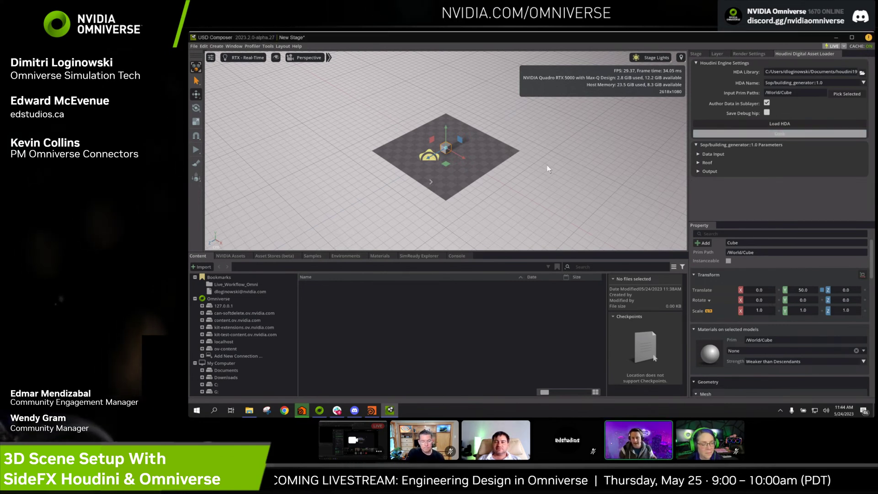
# Select Building_Instances in the stage to examine the generated building, and clear the selection
pyautogui.scroll(-2, 548, 168)
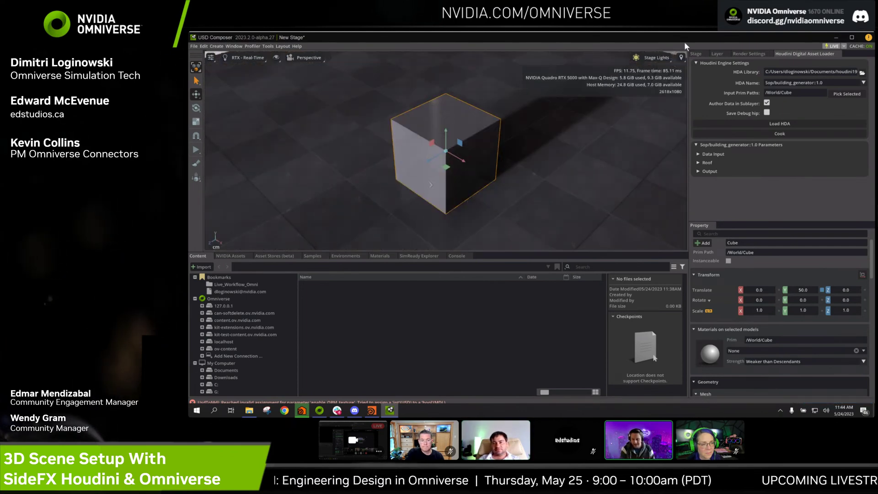
pyautogui.click(693, 53)
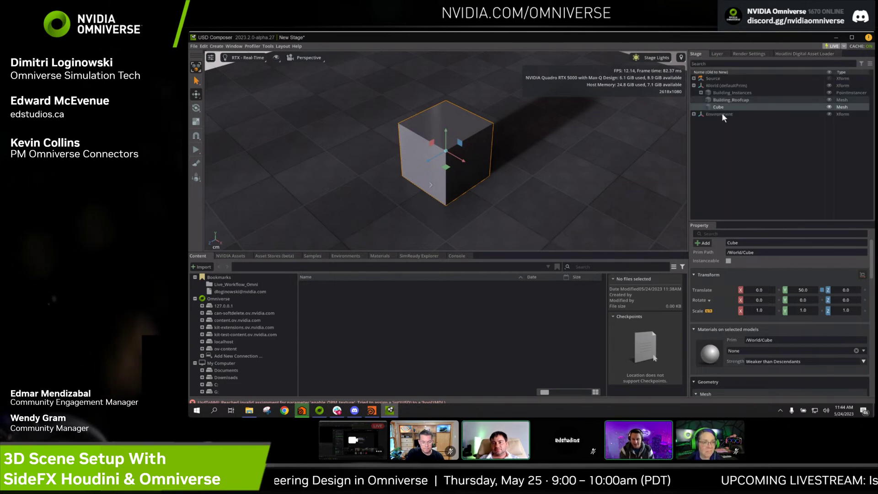
pyautogui.click(732, 93)
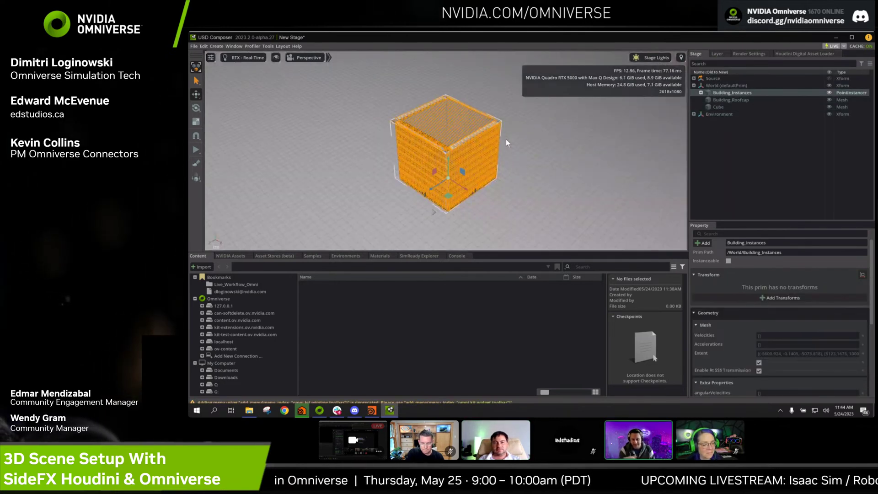
pyautogui.click(624, 188)
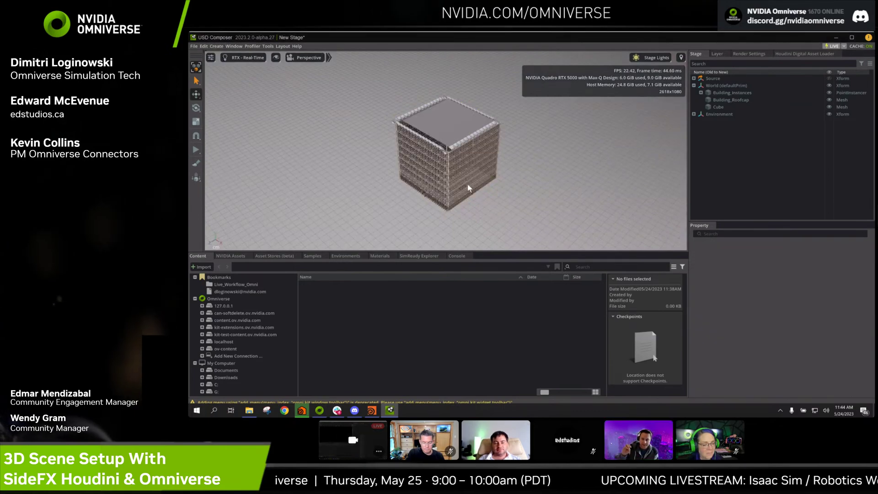
# Examine the generated building's roof edge, corner and window facade up close, and view the whole front
pyautogui.scroll(10, 458, 183)
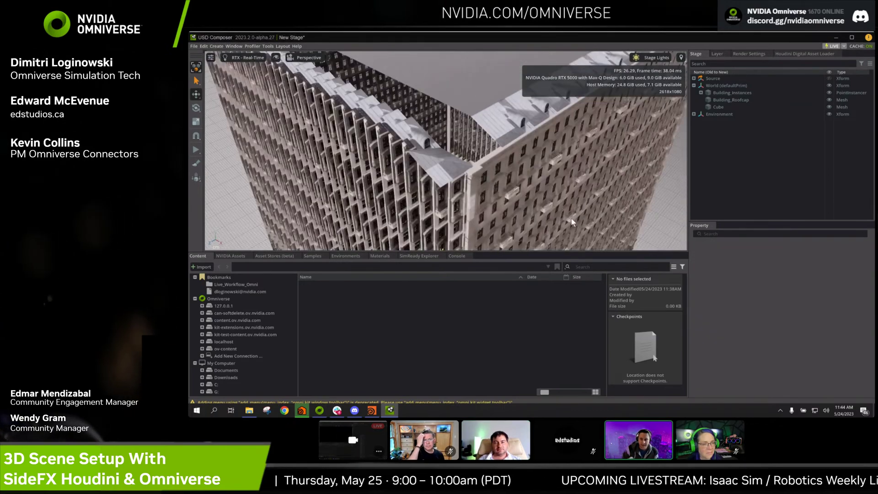
pyautogui.moveTo(546, 170); pyautogui.dragTo(495, 176, button='right')
pyautogui.press('f')
pyautogui.scroll(5, 495, 174)
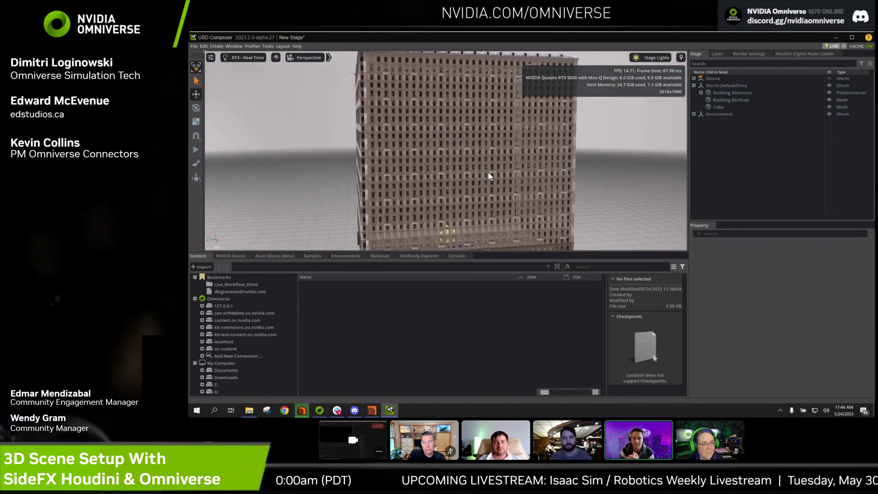
pyautogui.scroll(3, 488, 176)
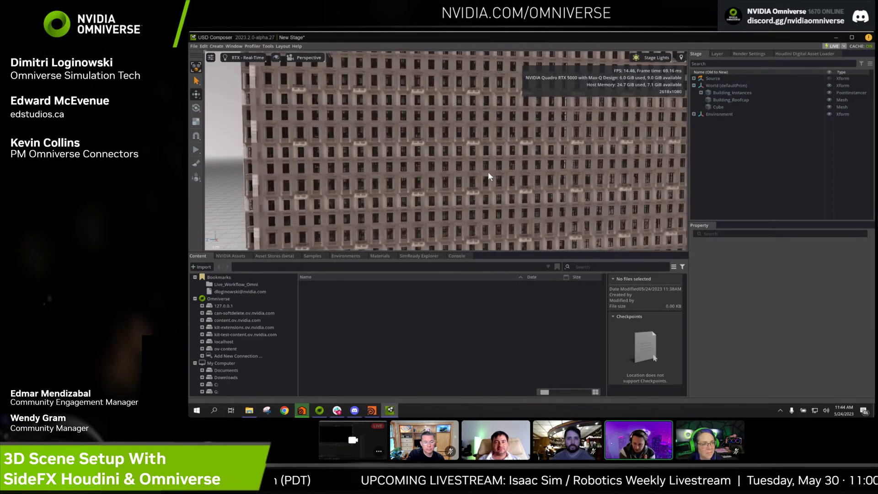
pyautogui.moveTo(468, 171); pyautogui.dragTo(451, 171, button='middle')
pyautogui.moveTo(452, 170); pyautogui.dragTo(479, 204, button='right')
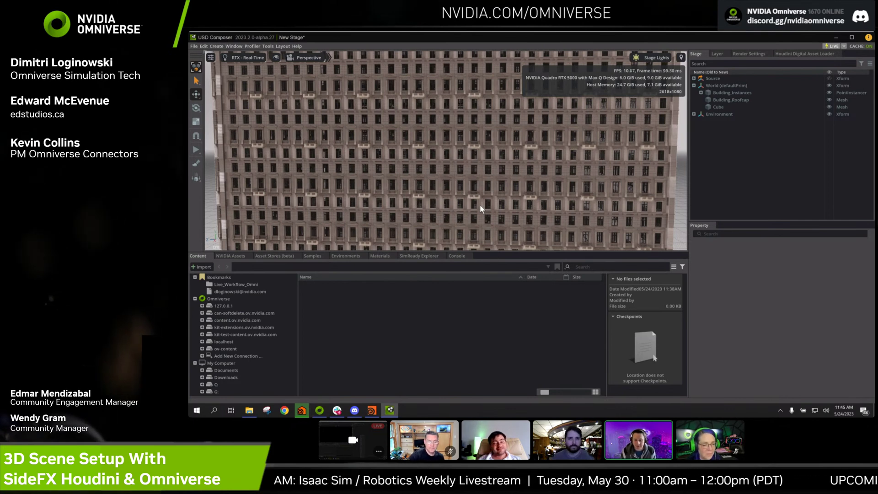
pyautogui.scroll(-5, 506, 204)
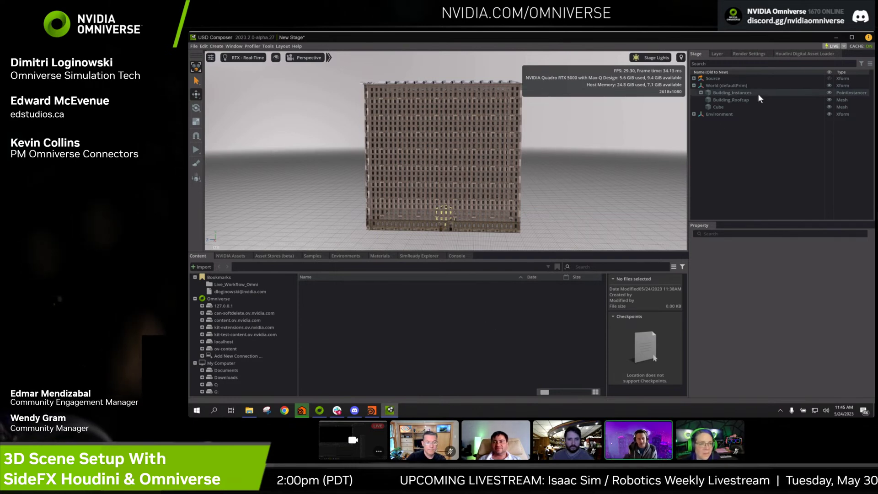
# Show the building generator's Data Input, Roof and Output parameters in a widened Houdini asset loader and look through them
pyautogui.click(792, 53)
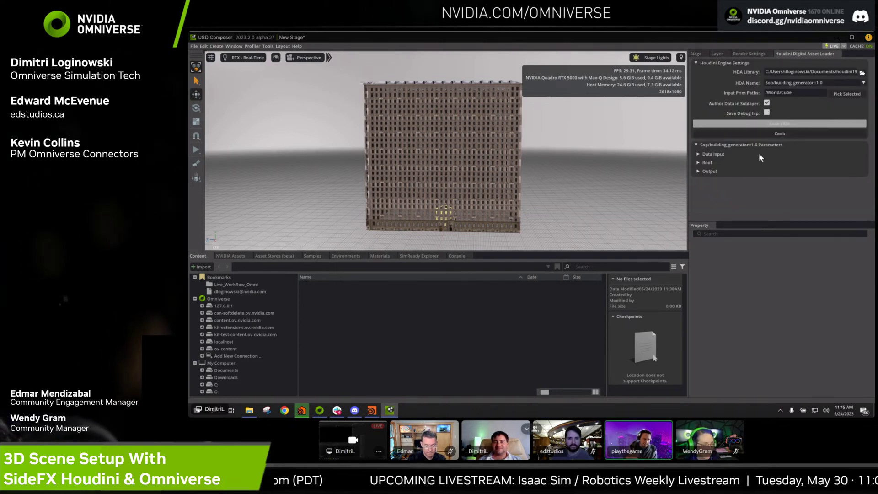
pyautogui.click(697, 154)
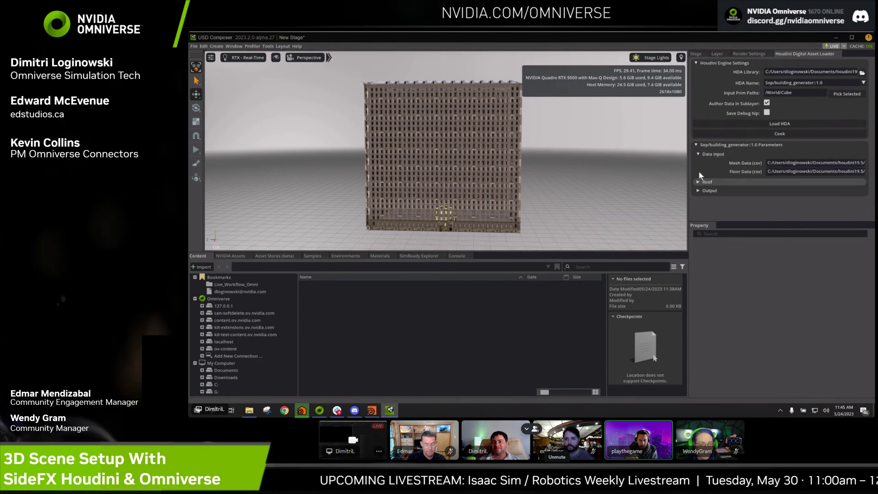
pyautogui.moveTo(688, 155); pyautogui.dragTo(638, 156)
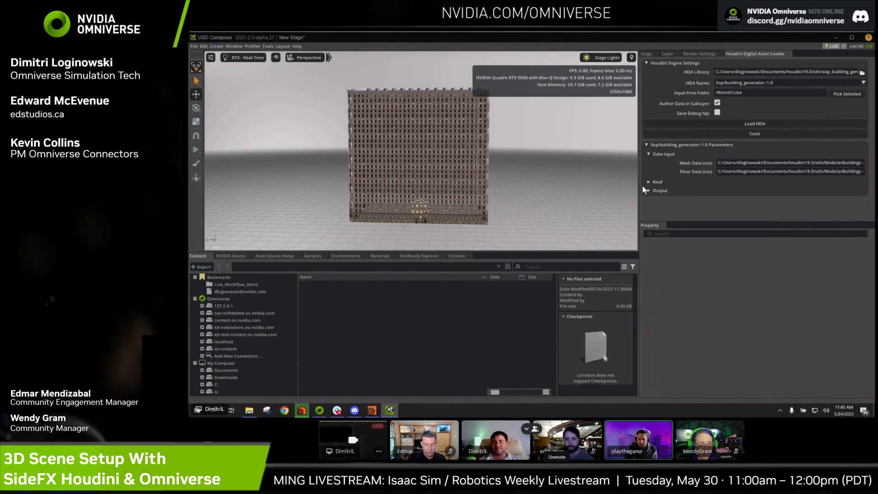
pyautogui.click(648, 182)
pyautogui.click(648, 192)
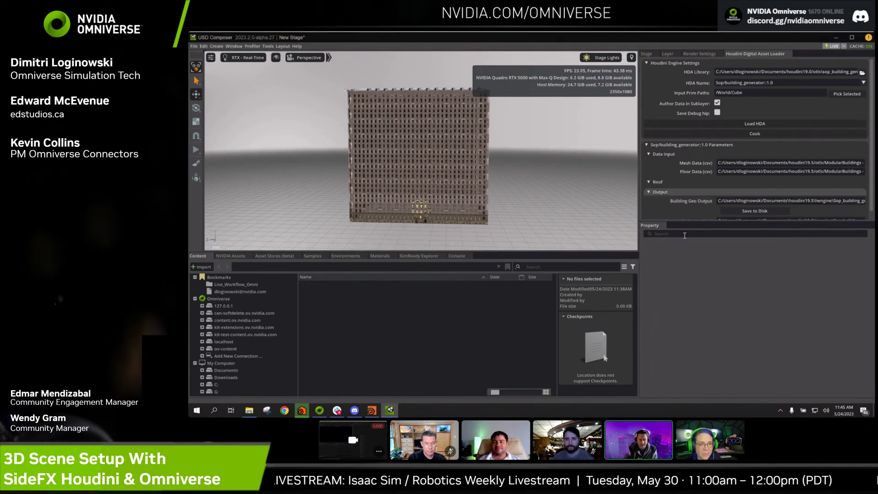
pyautogui.scroll(-1, 696, 192)
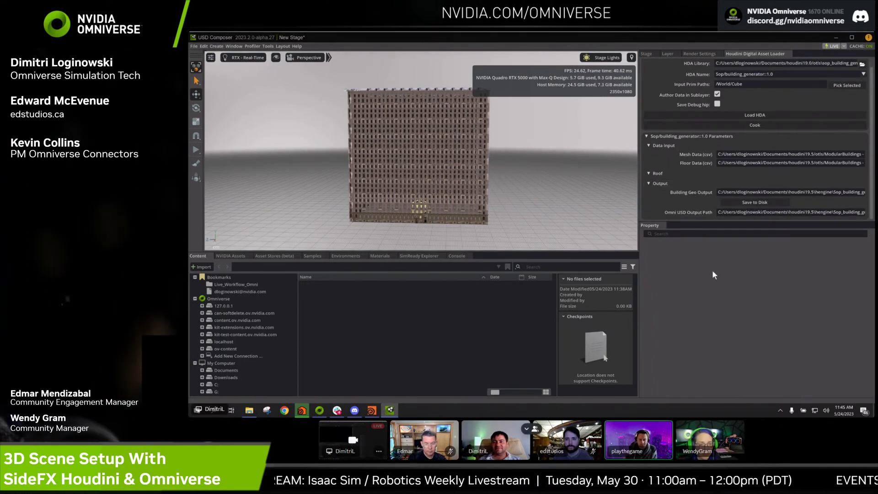
pyautogui.scroll(1, 677, 163)
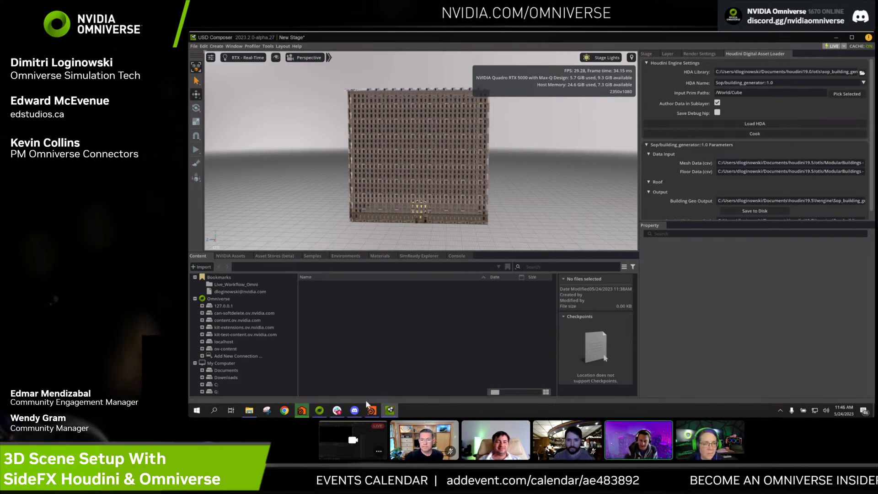
# Switch to Slack and send "its a bit broken so thats why i showd the scatter" in the unread group direct message
pyautogui.click(337, 410)
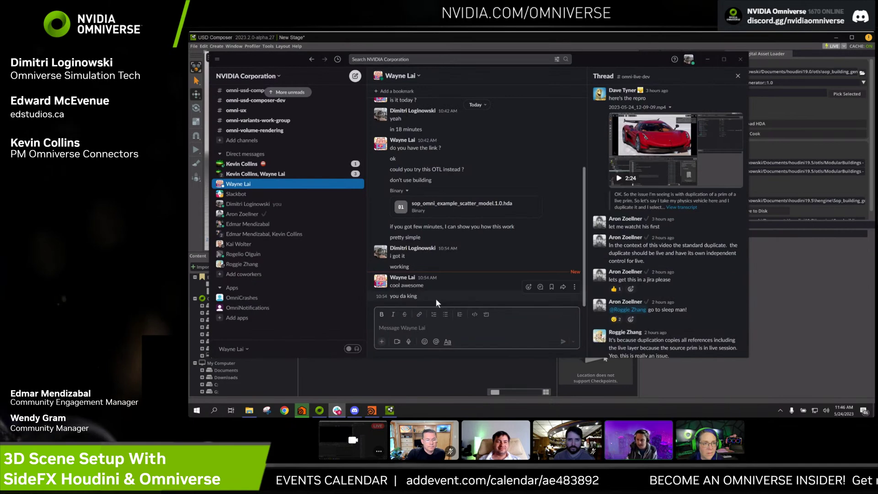
pyautogui.click(299, 175)
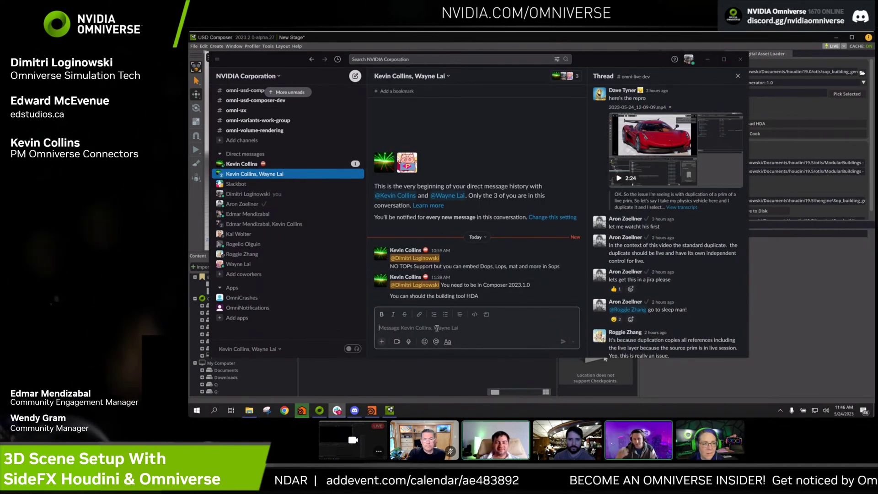
pyautogui.write('its a bit broken')
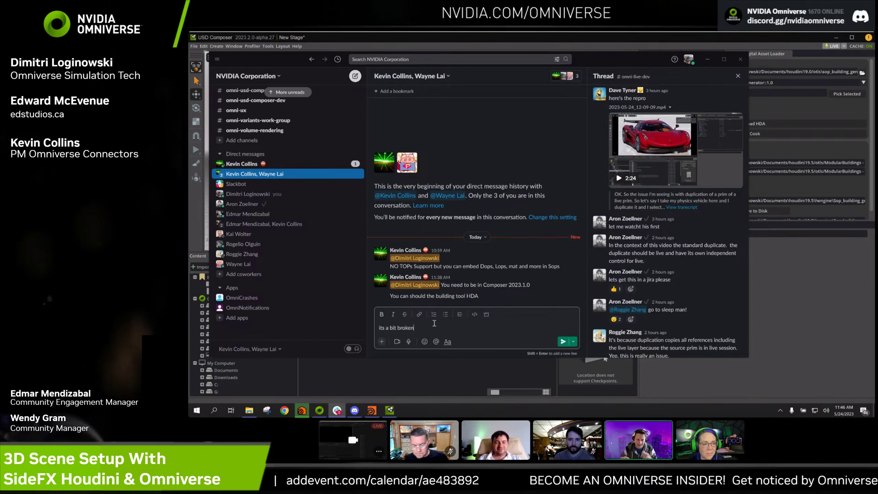
pyautogui.write(' so thats why i sh')
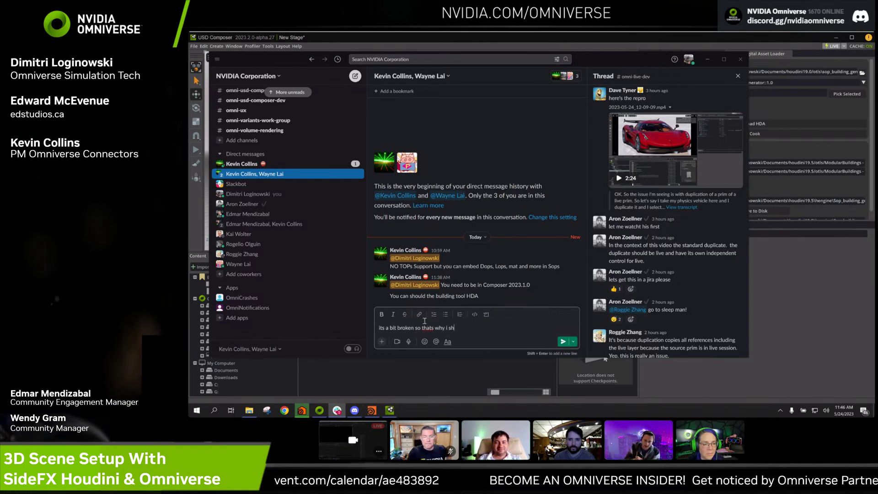
pyautogui.write('owd the scatter')
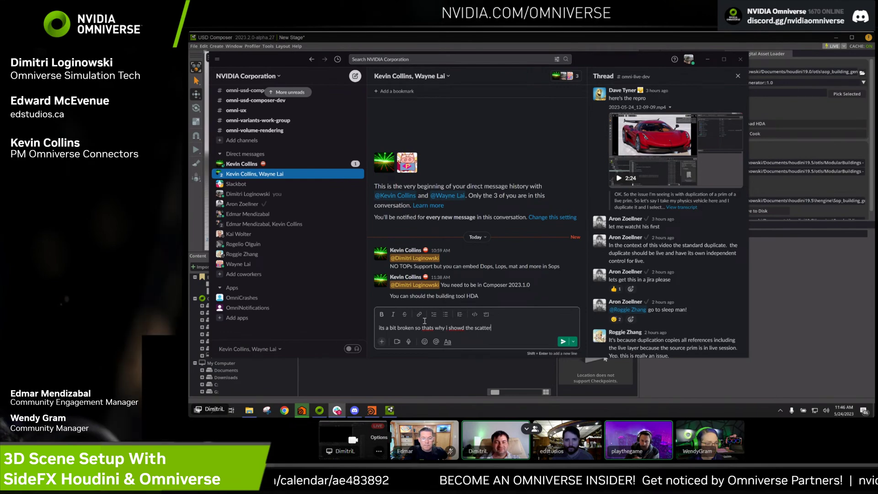
pyautogui.press('Return')
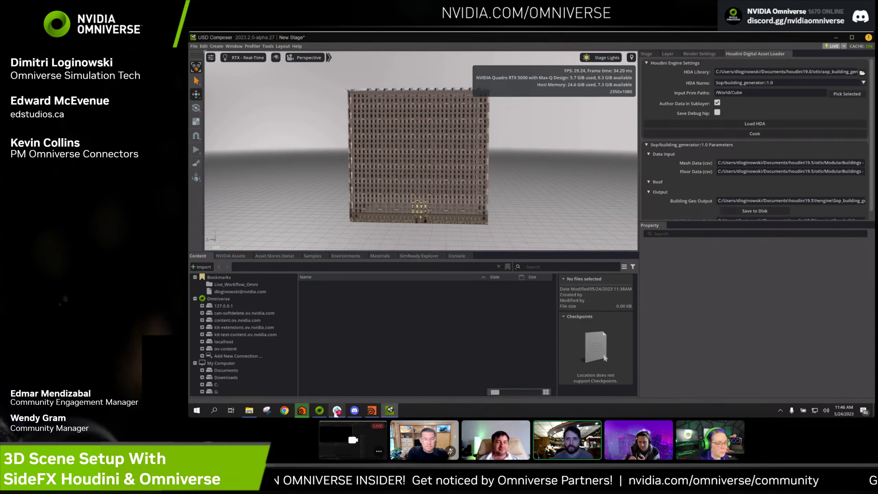
# Check the Livestream Green Room call in Discord, return to USD Composer, and minimize it to show the call controls
pyautogui.click(354, 410)
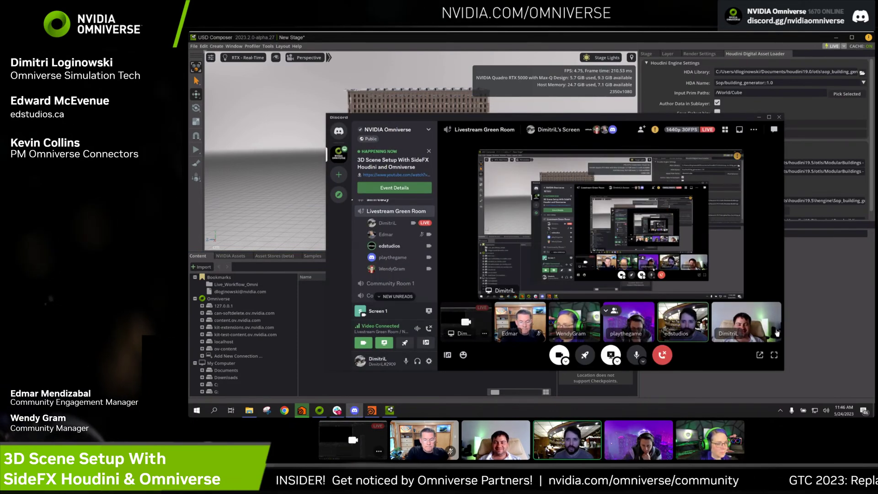
pyautogui.click(383, 391)
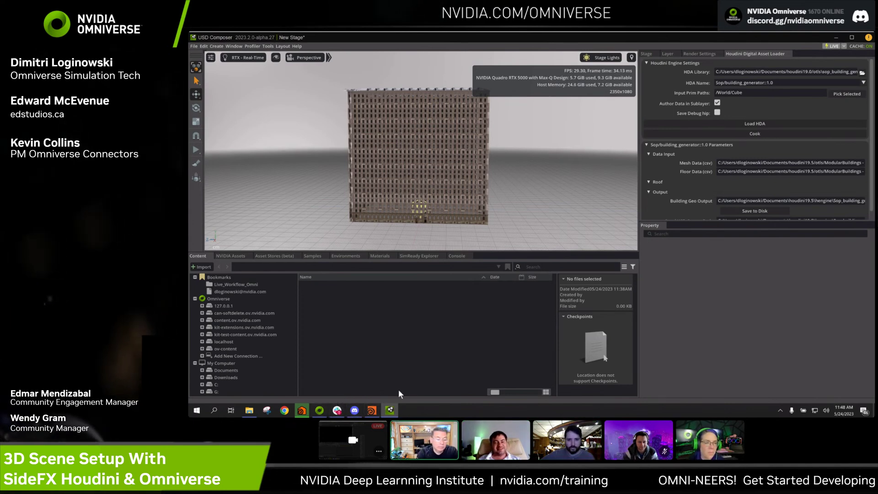
pyautogui.click(388, 408)
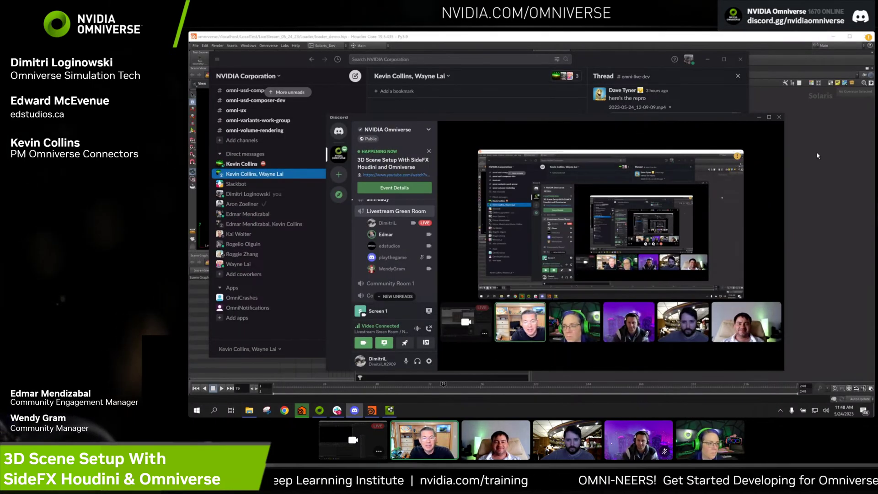
pyautogui.moveTo(640, 364)
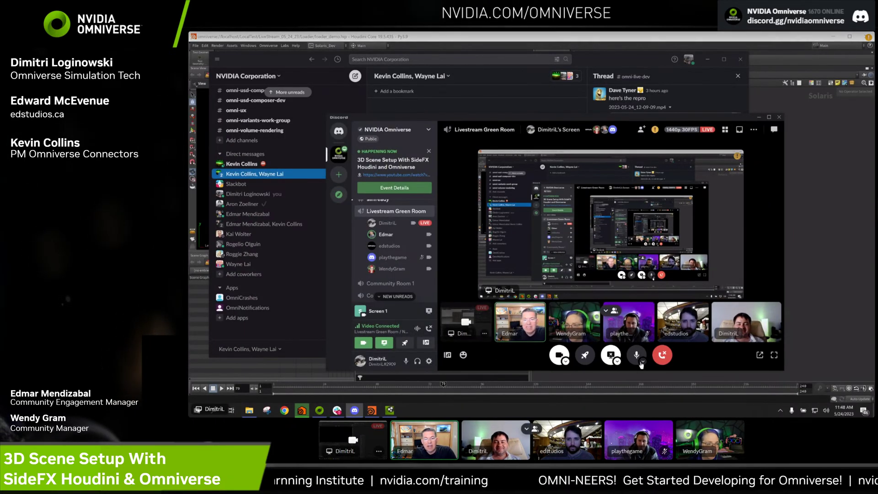